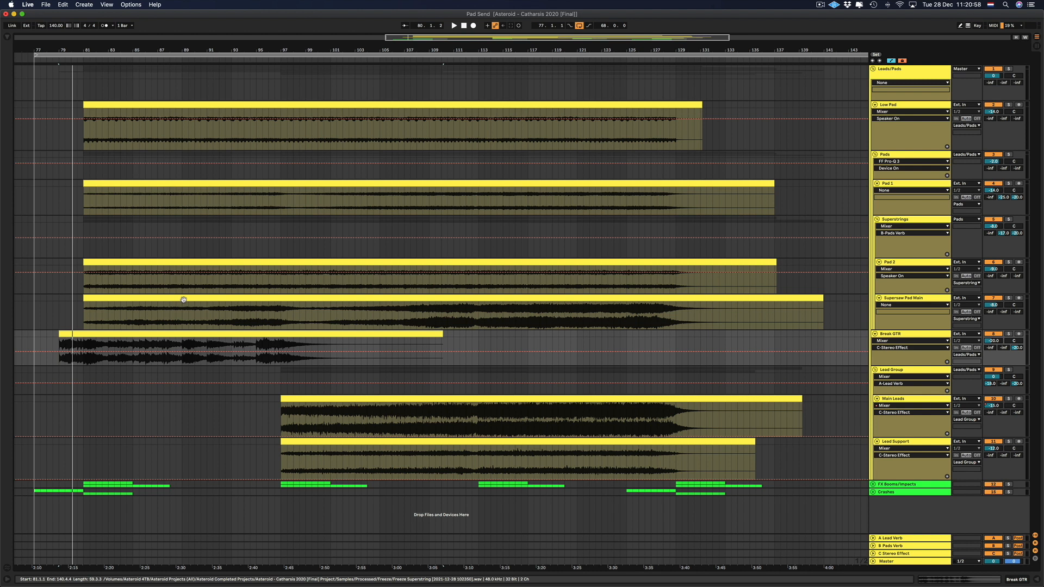
Reset the Lead Group's A-Lead Verb and C-Stereo Effect sends to -inf.
double_click(992, 388)
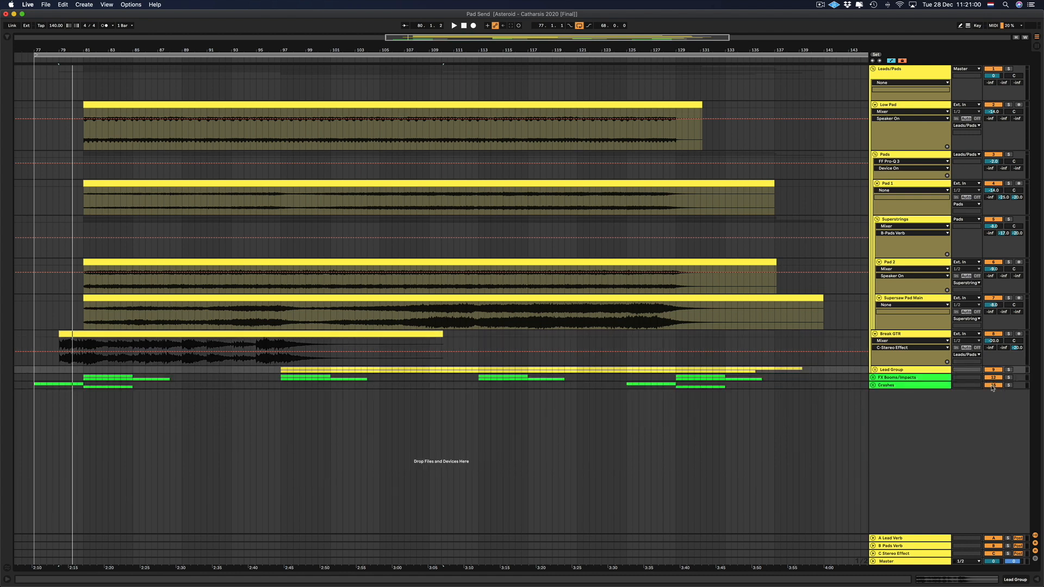
click(873, 369)
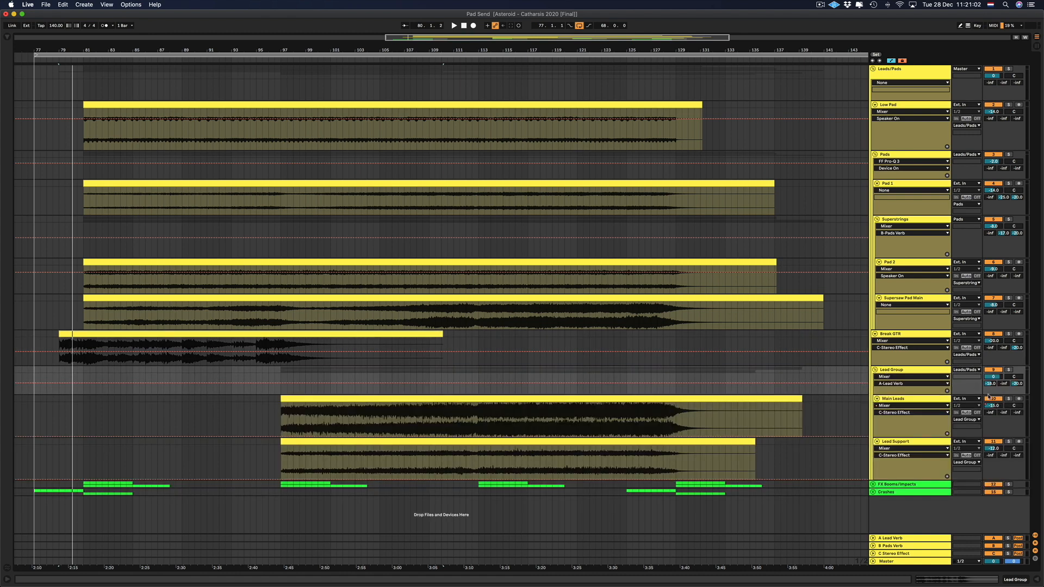
double_click(989, 384)
double_click(1017, 384)
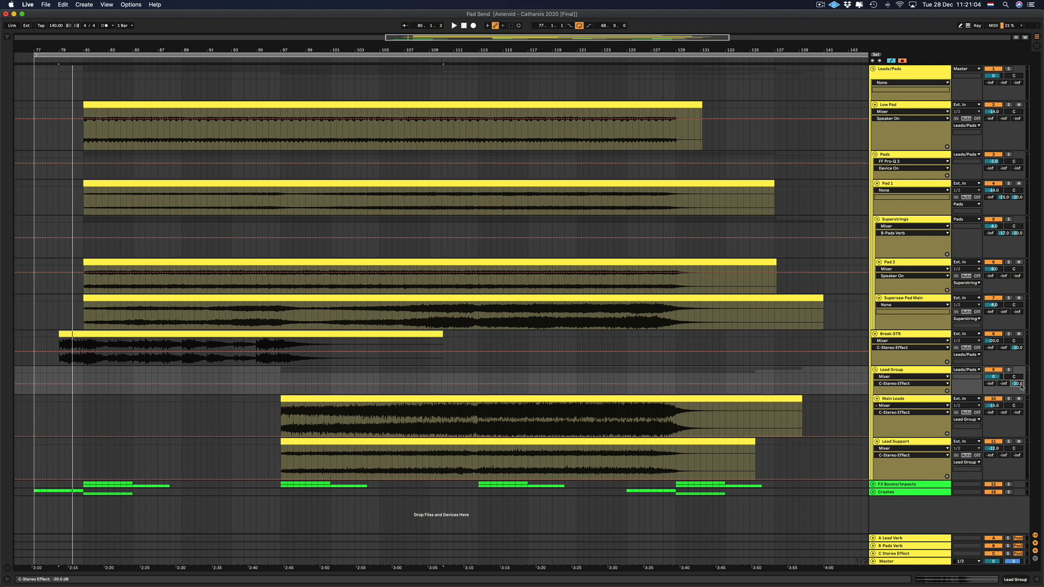
Show the device chain of the A Lead Verb return track.
click(895, 370)
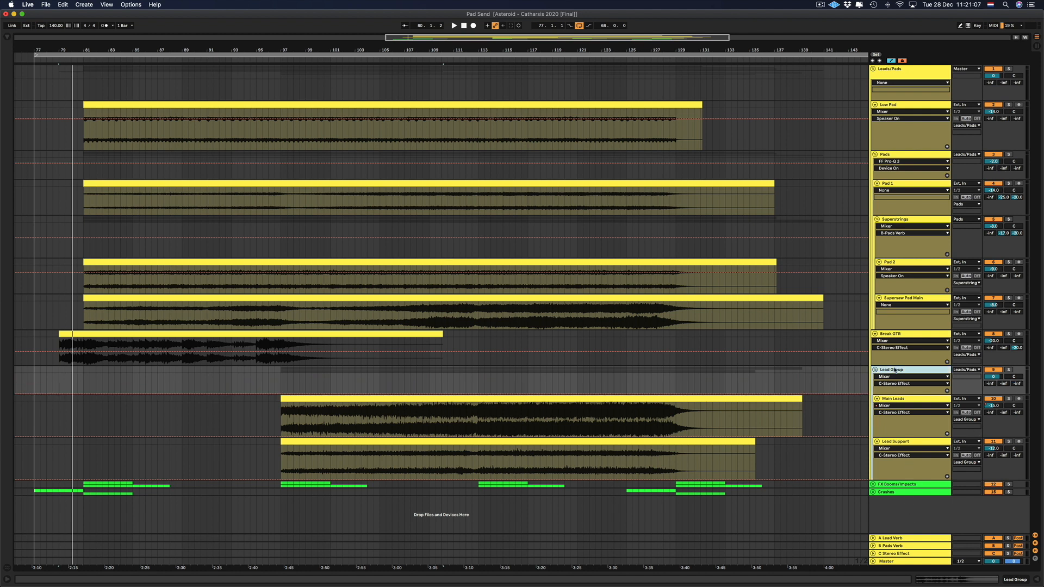
click(896, 399)
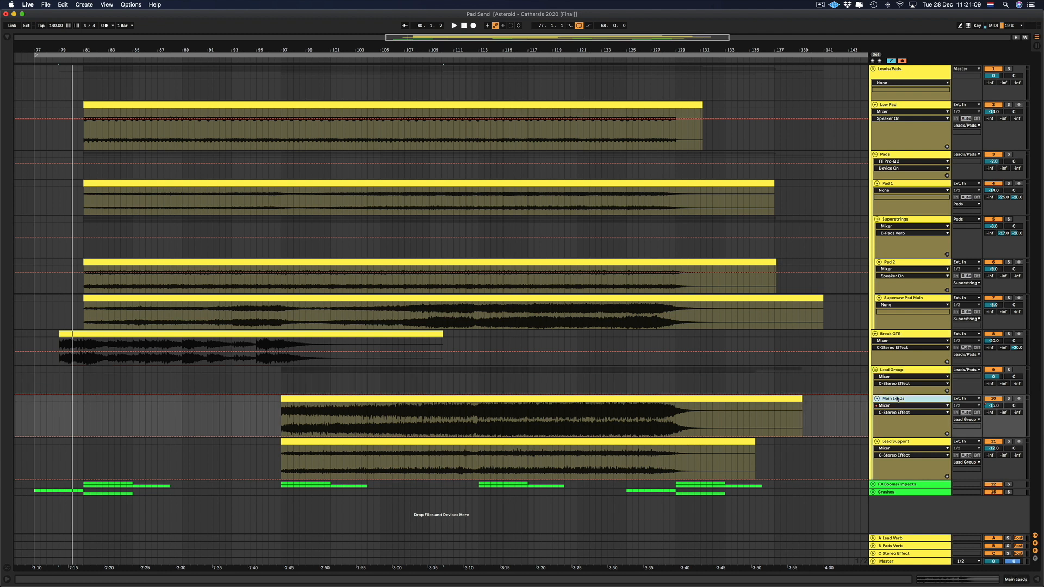
click(900, 440)
click(891, 400)
double_click(891, 538)
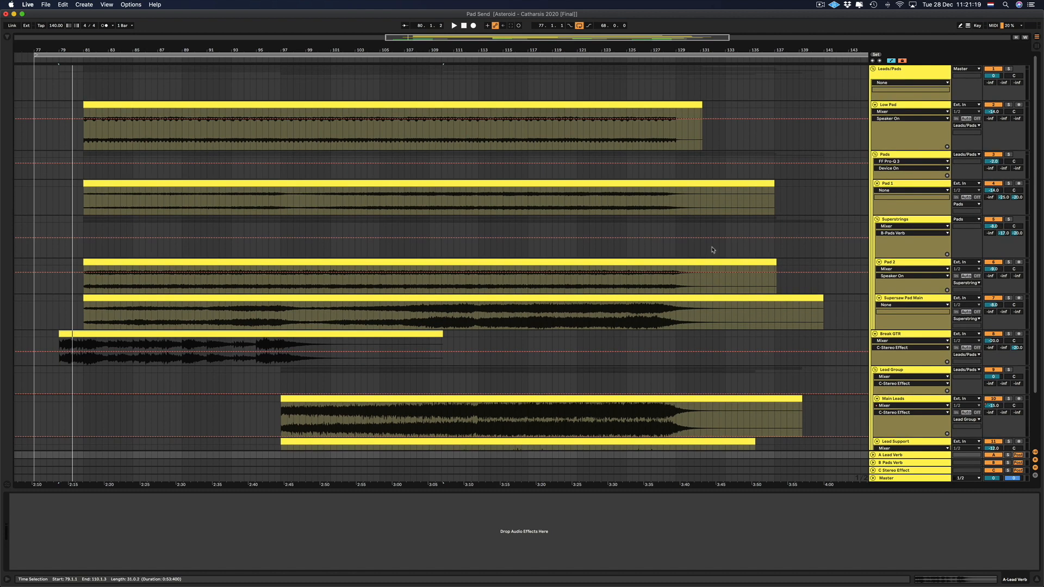
scroll(712, 248, down, 3)
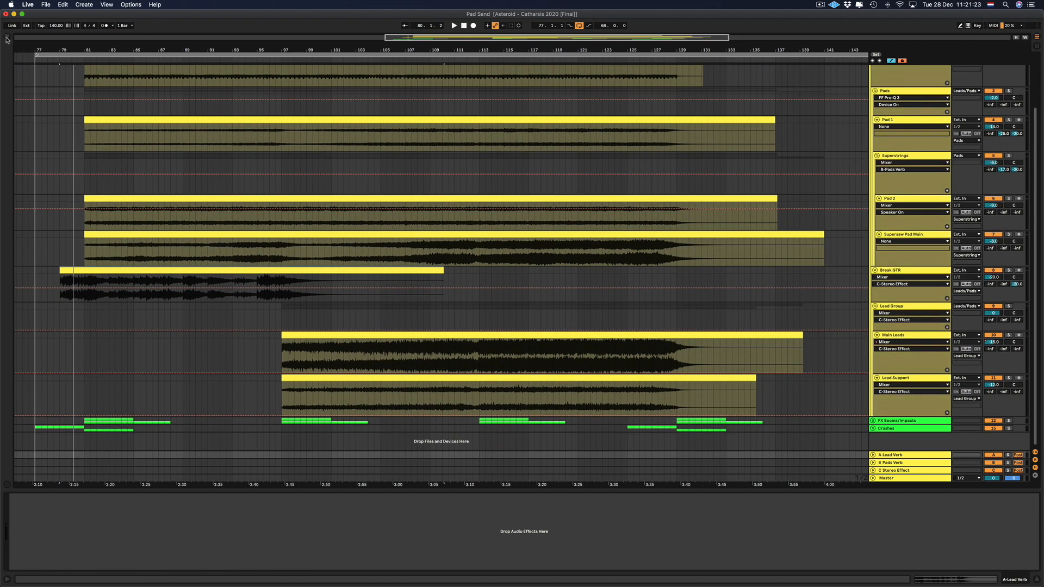
Load the ArtsAcoustic Reverb Audio Unit onto the A Lead Verb return track.
click(7, 37)
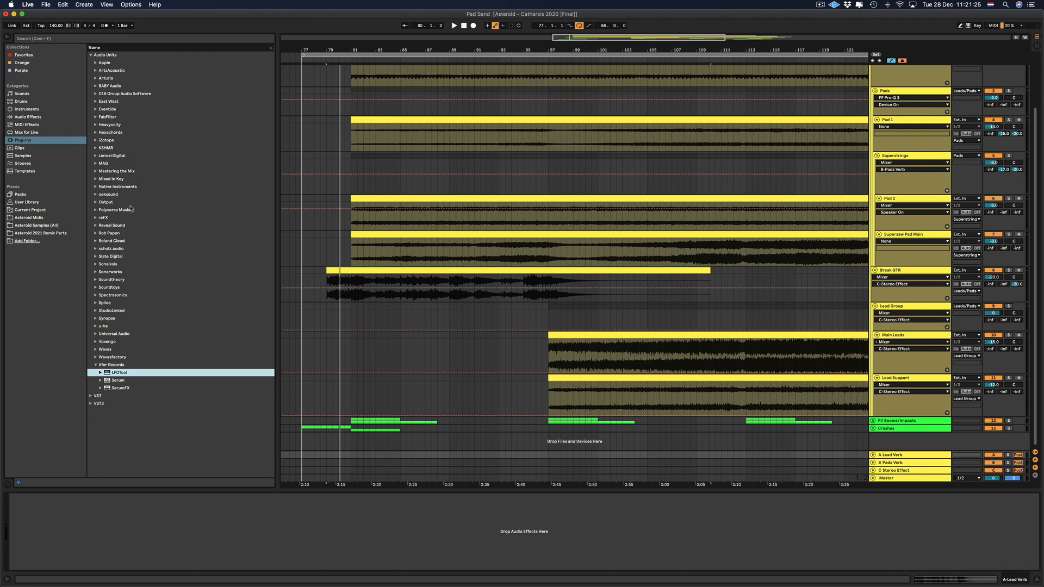
click(31, 142)
click(90, 54)
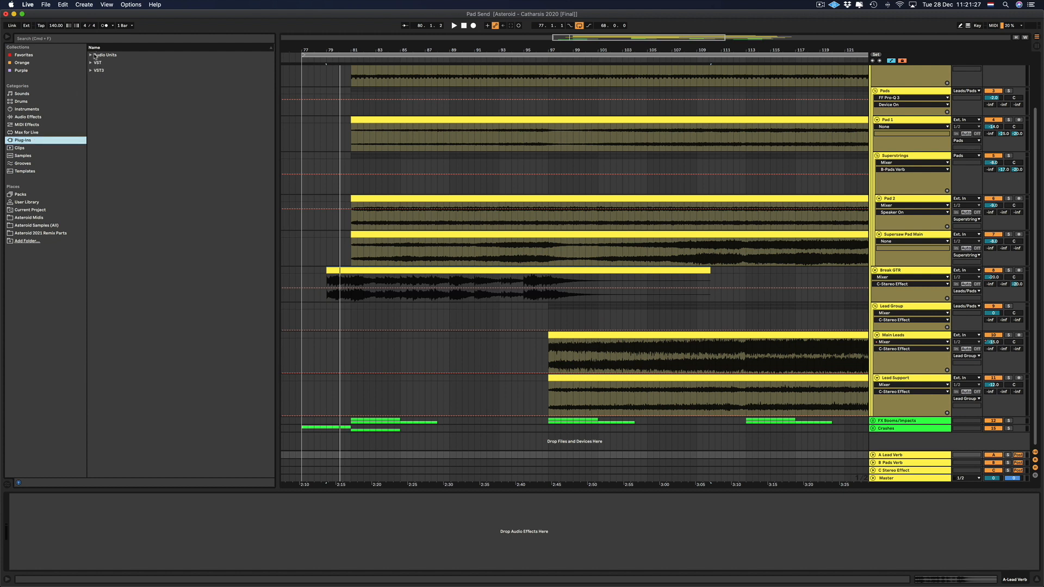
click(90, 55)
click(96, 70)
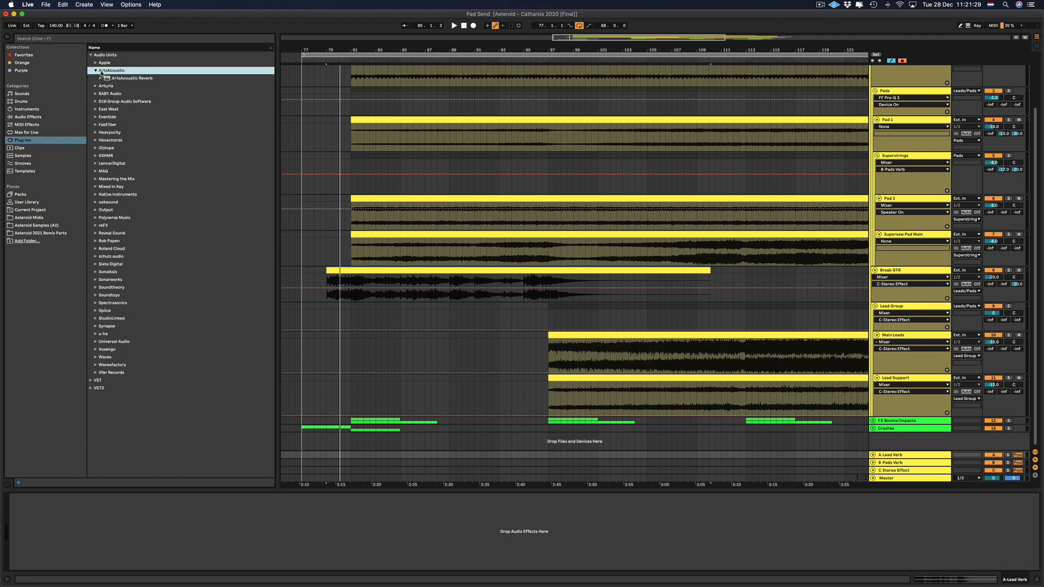
double_click(112, 77)
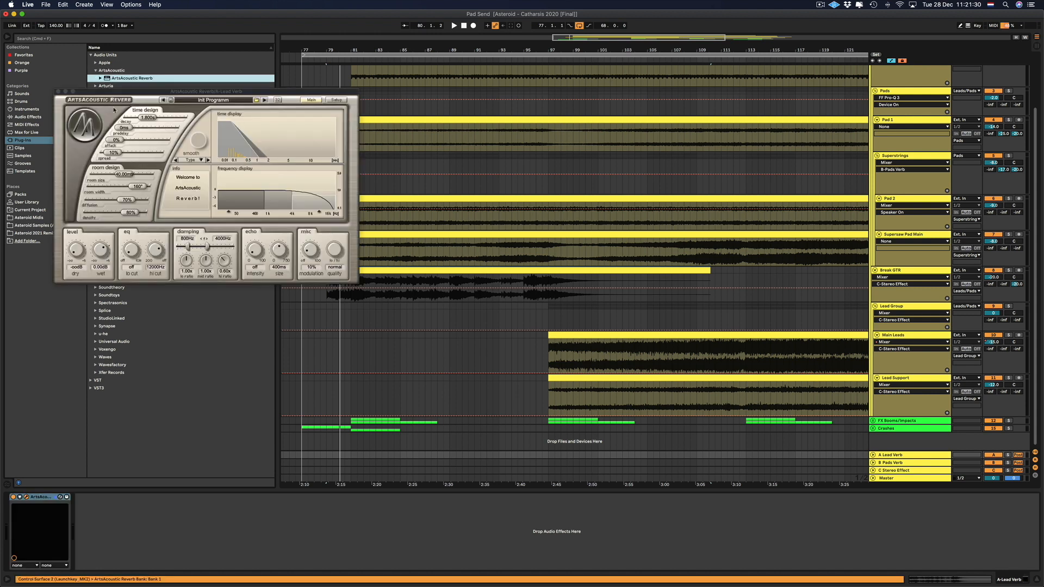
Load the reverb's factory preset LEAD - Saw Synth from the Leads group of the ArtsAcoustic send presets.
click(256, 100)
mouse_move(288, 141)
mouse_move(391, 142)
mouse_move(462, 156)
mouse_move(531, 163)
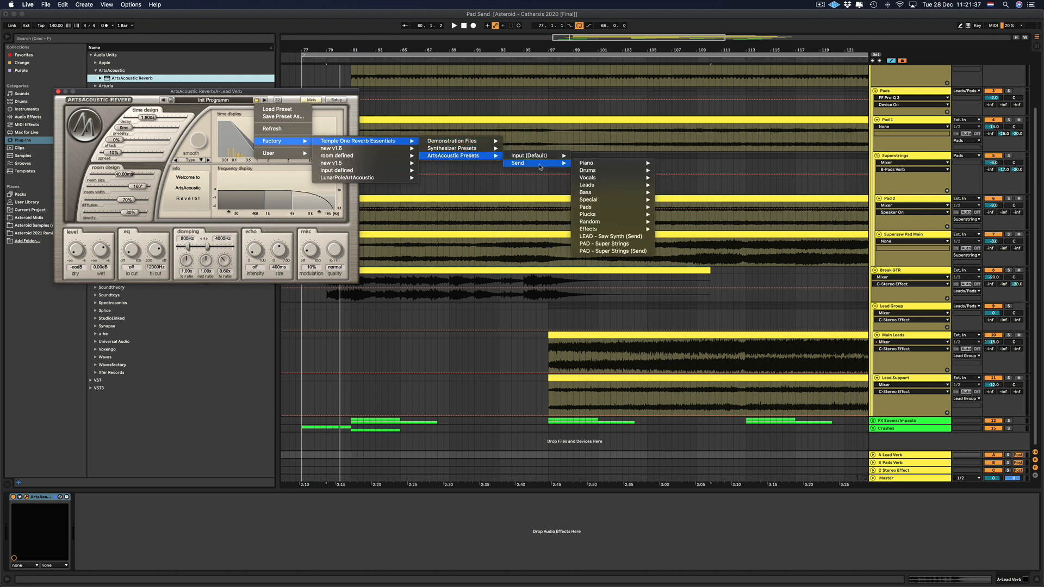
mouse_move(610, 215)
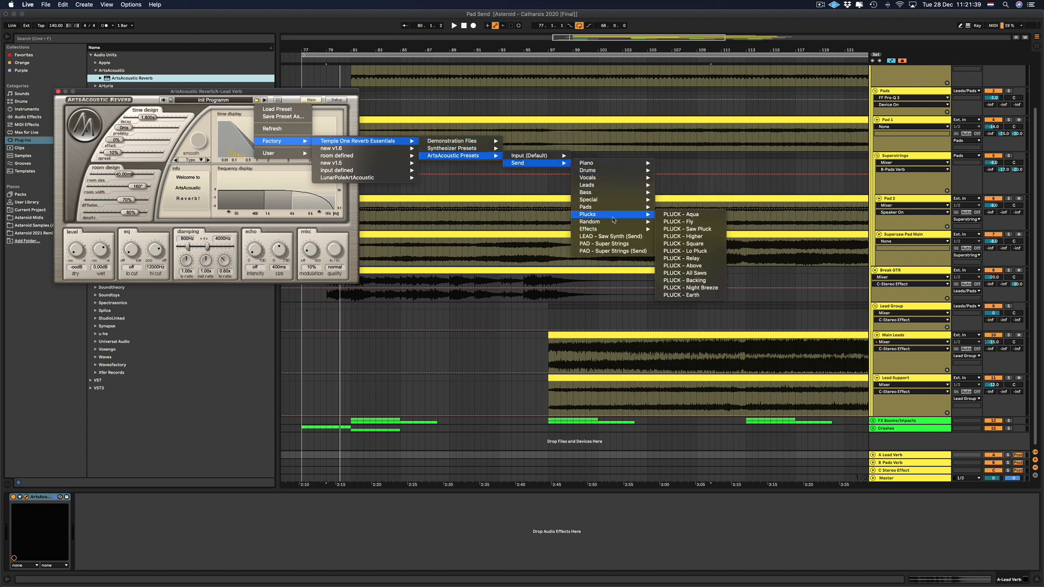
mouse_move(628, 186)
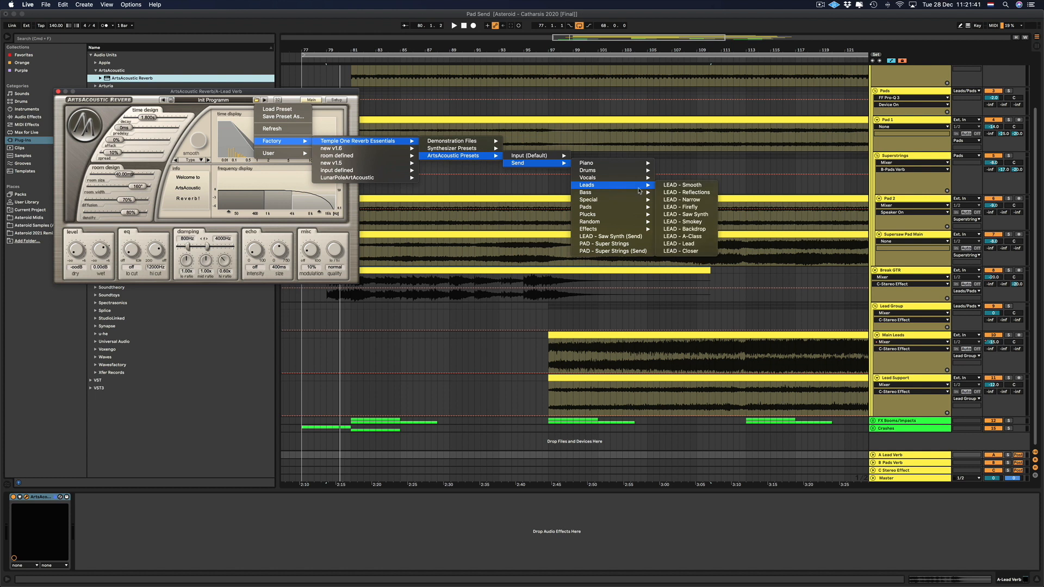
click(687, 214)
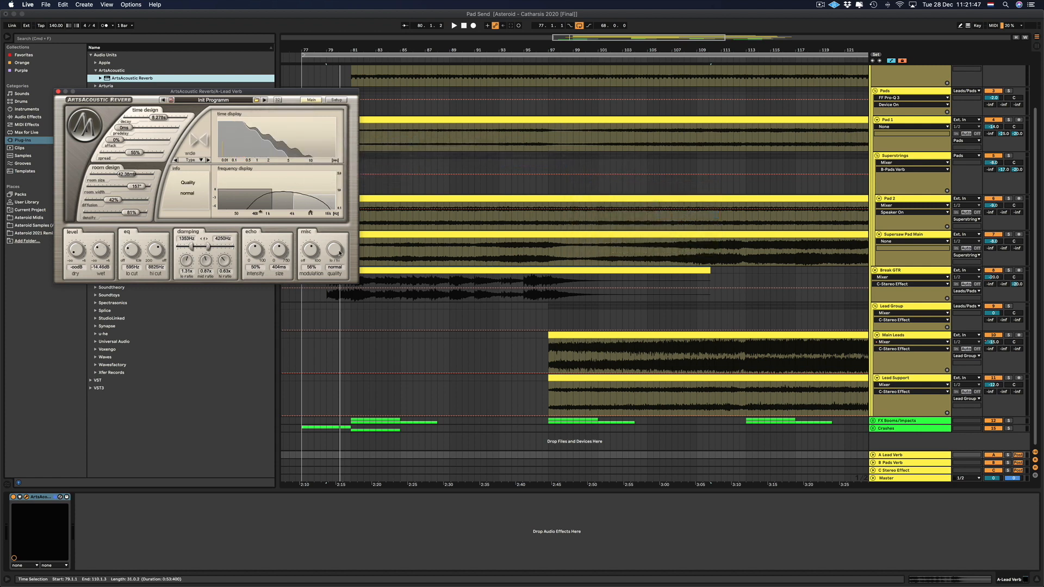
Set the reverb's quality to ultra and close the plug-in window.
mouse_move(330, 254)
drag(330, 254, 353, 261)
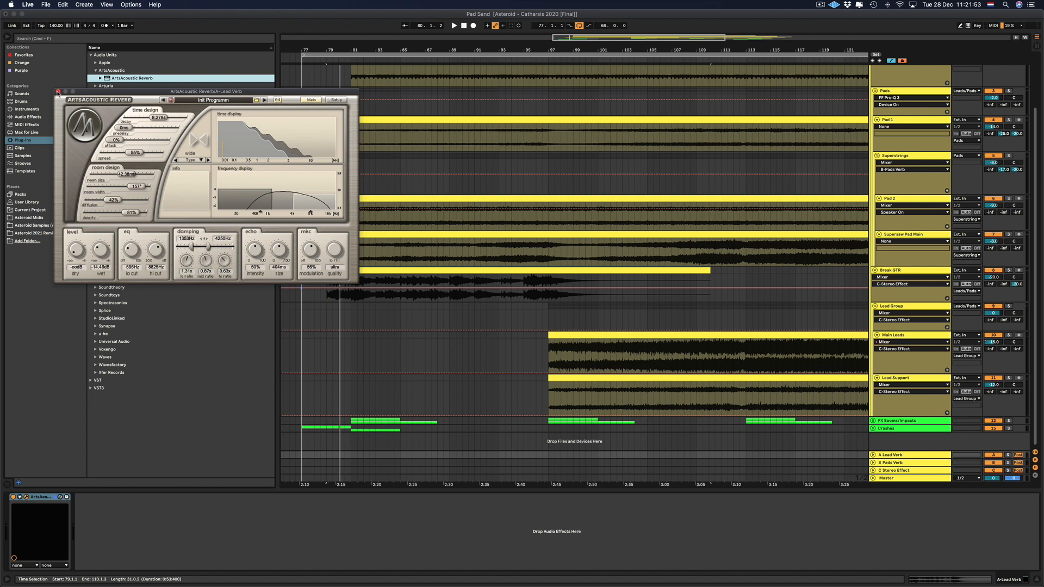
click(59, 93)
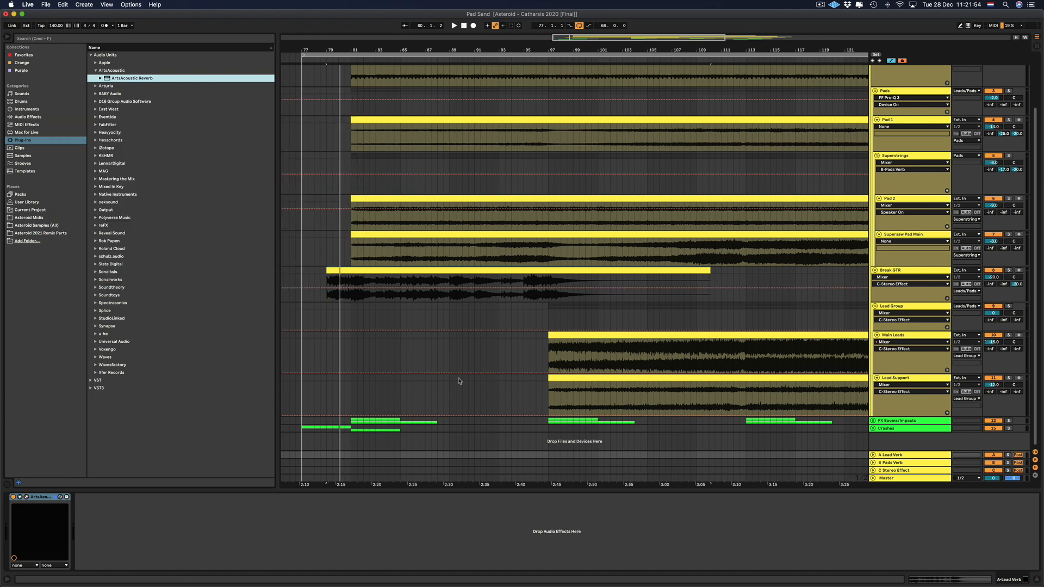
Add Live's Delay after the reverb, using Fade mode with Ping Pong on.
click(31, 118)
double_click(104, 72)
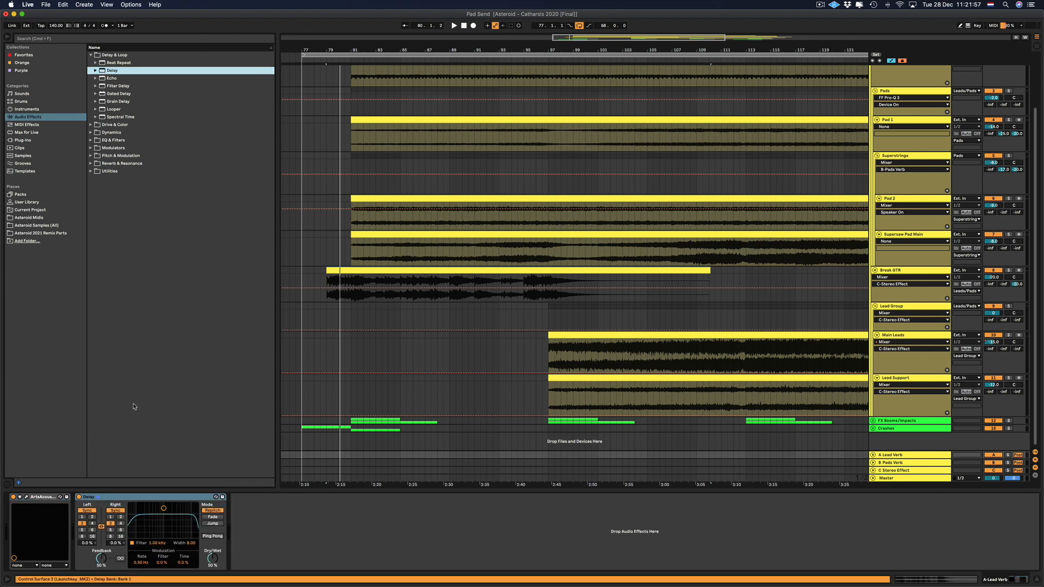
click(213, 517)
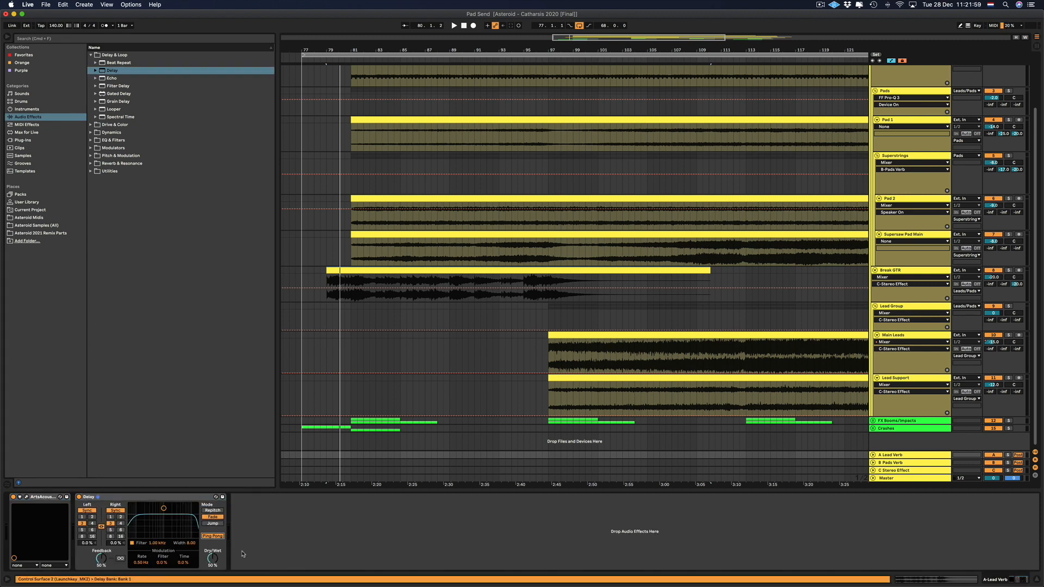
Set the Delay's filter to about 4.5 kHz with width 5.75, and lower both feedback and dry/wet to 35 %.
drag(194, 543, 158, 530)
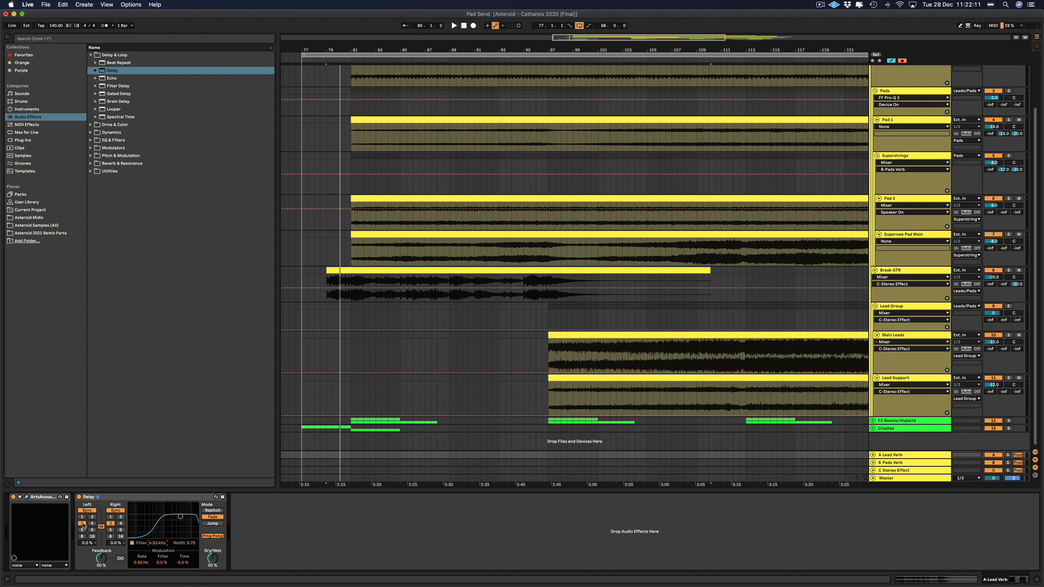
drag(101, 558, 101, 571)
drag(213, 559, 213, 568)
Add the FabFilter Saturn 2 Audio Unit after the Delay on the A Lead Verb return track.
click(29, 140)
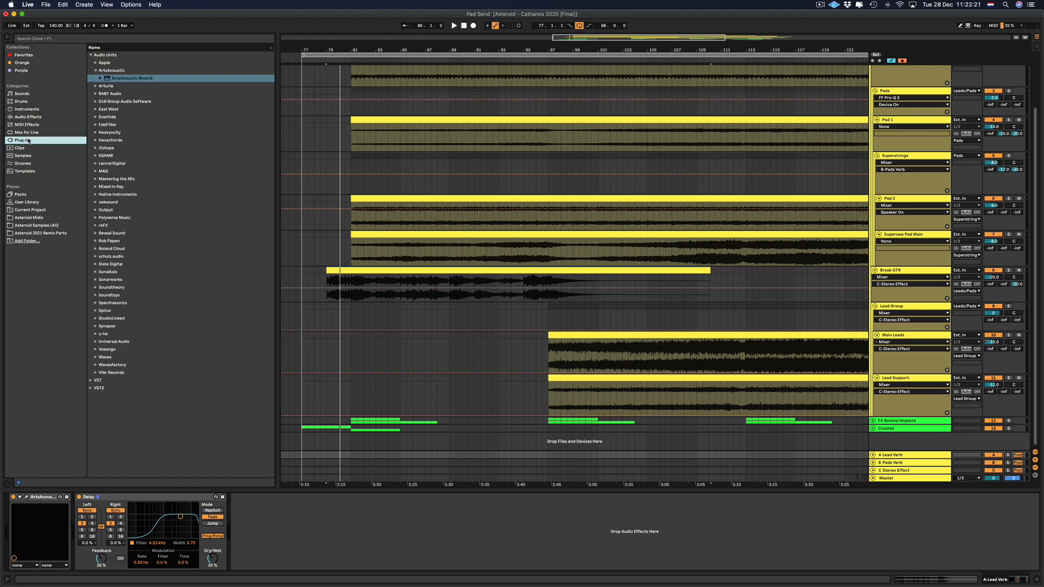
click(96, 125)
click(122, 195)
drag(123, 195, 246, 509)
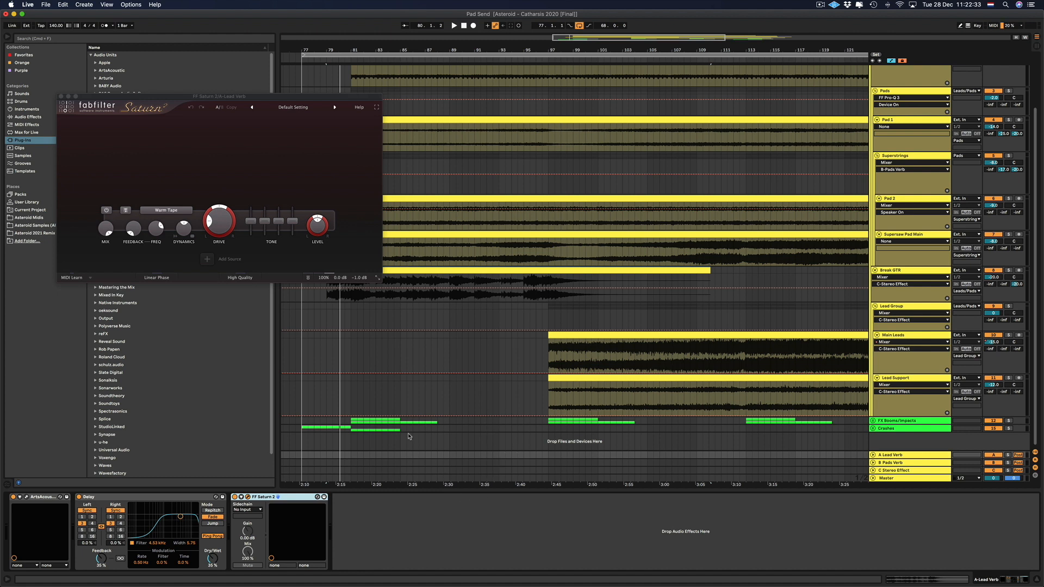
Load the Basic Saturator preset in Saturn 2, enable high-quality processing and close the plug-in window.
click(281, 108)
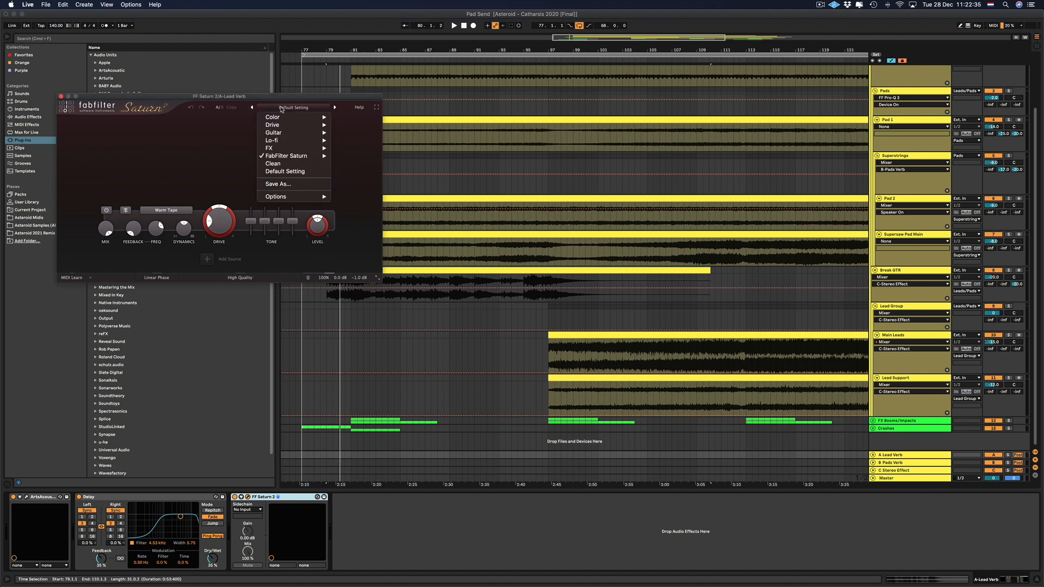
mouse_move(284, 148)
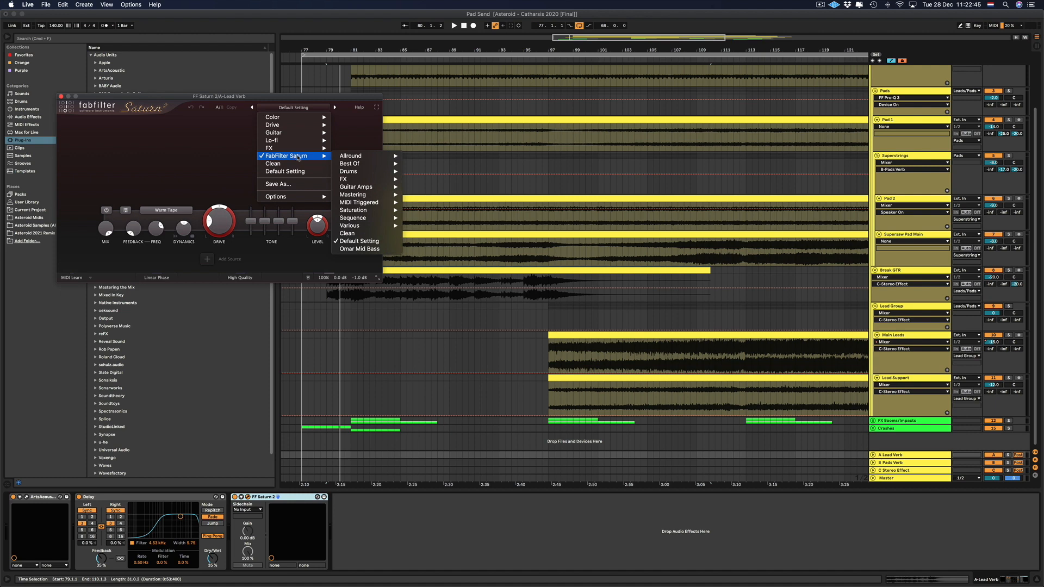
mouse_move(373, 203)
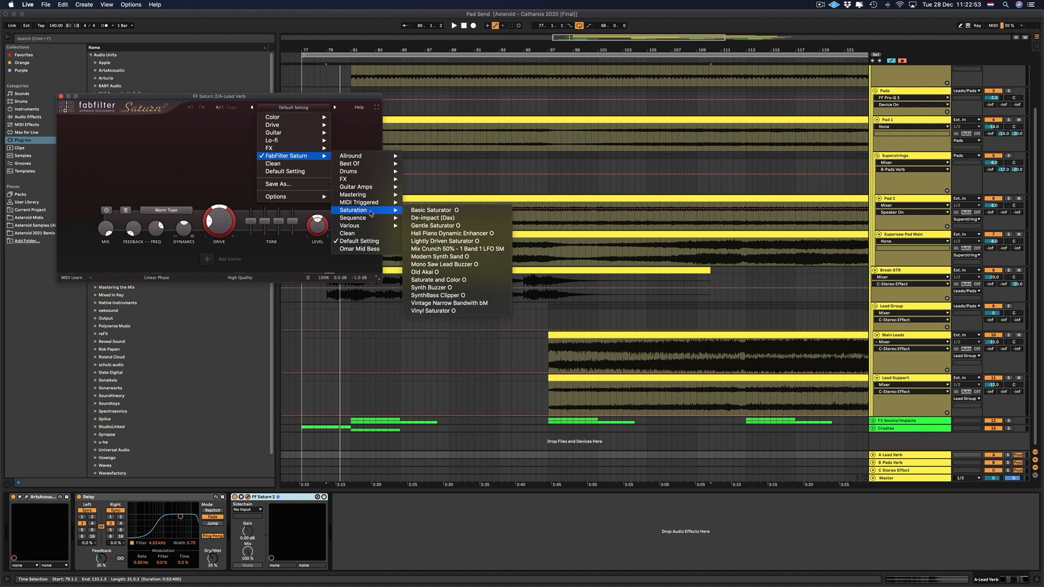
click(447, 211)
click(240, 277)
click(237, 304)
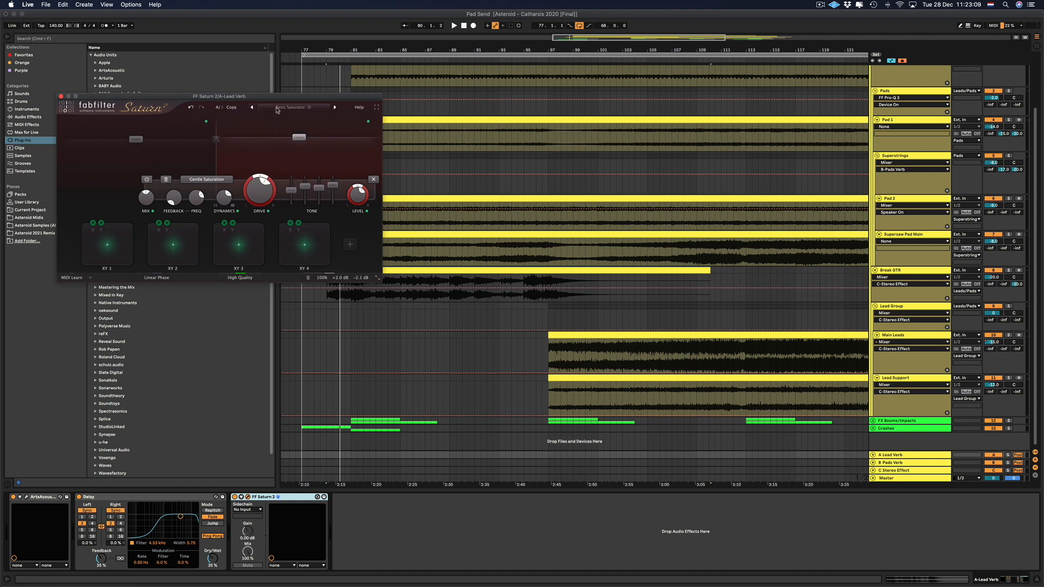
click(62, 96)
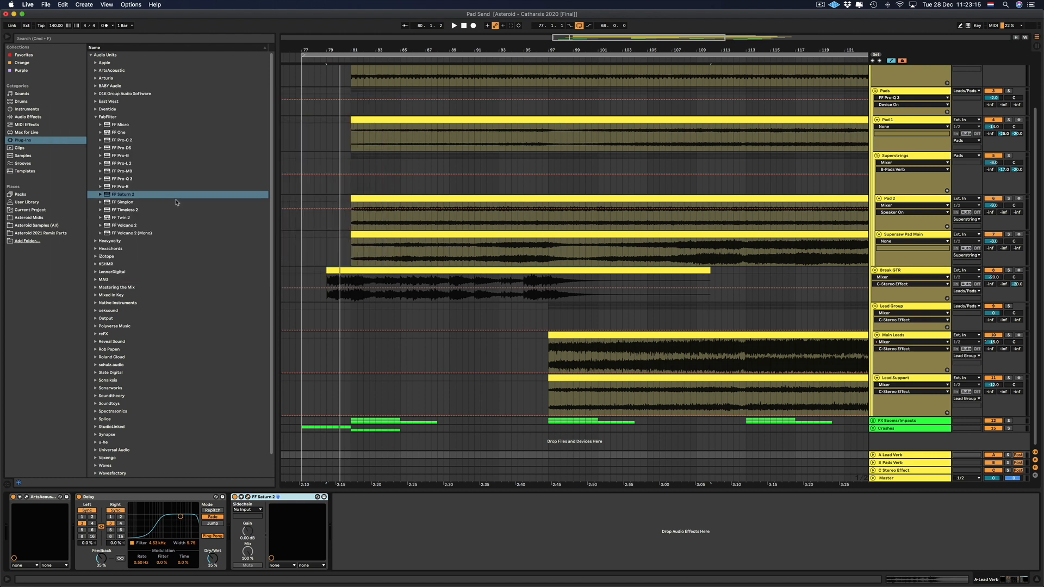
Add the Xfer Records LFOTool Audio Unit after Saturn 2 on the A Lead Verb return track.
click(95, 117)
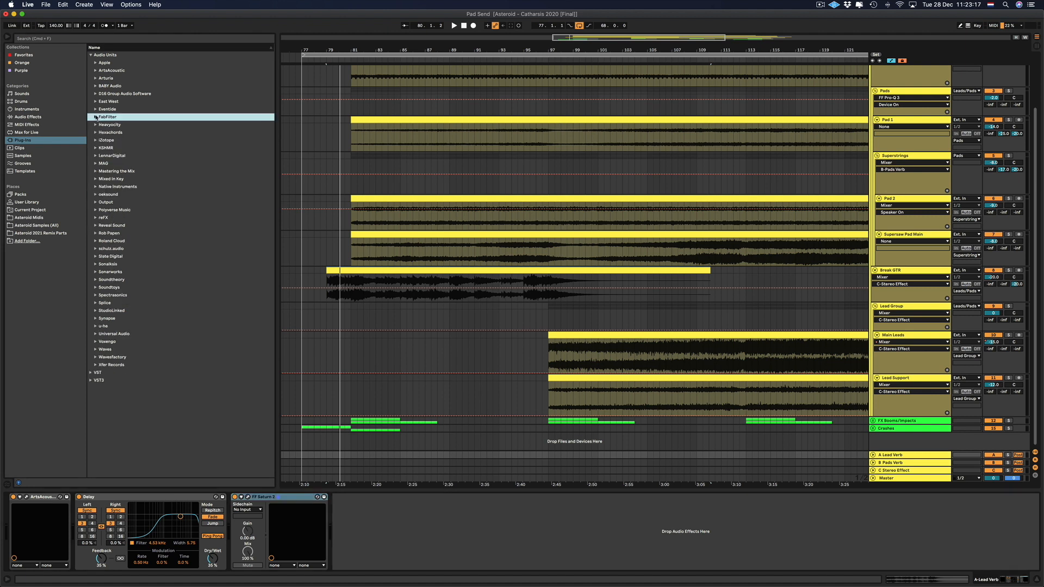
click(54, 140)
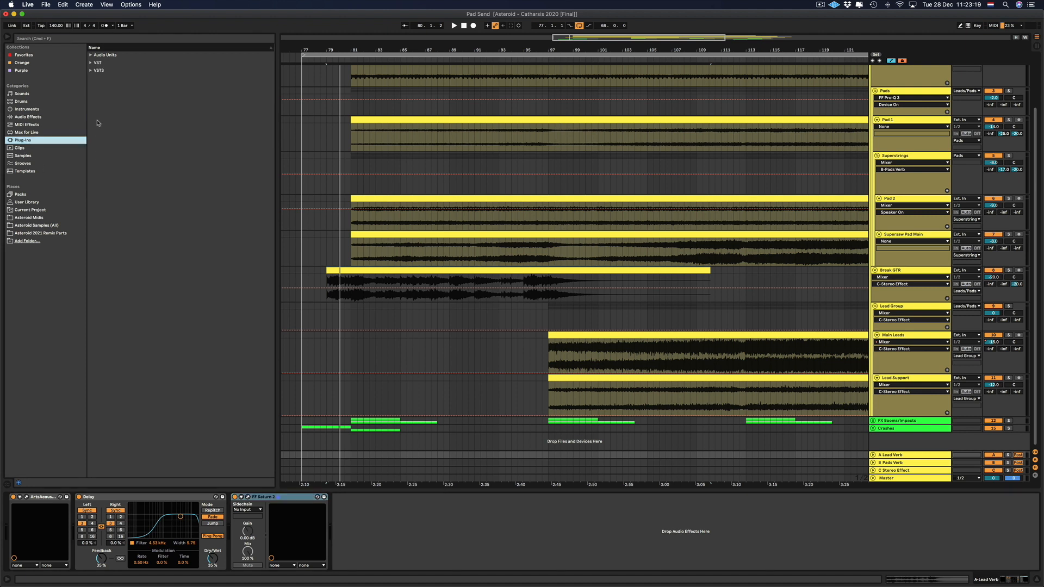
click(90, 56)
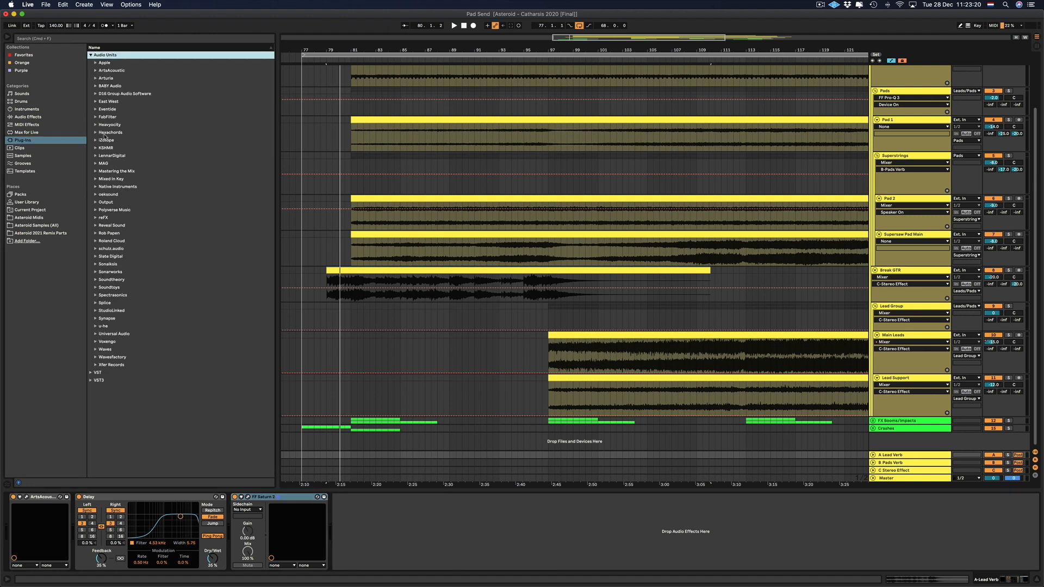
click(102, 365)
key(Down)
drag(285, 500, 340, 531)
Load the Asteroid Lead Send preset in LFOTool and close the plug-in window.
click(302, 111)
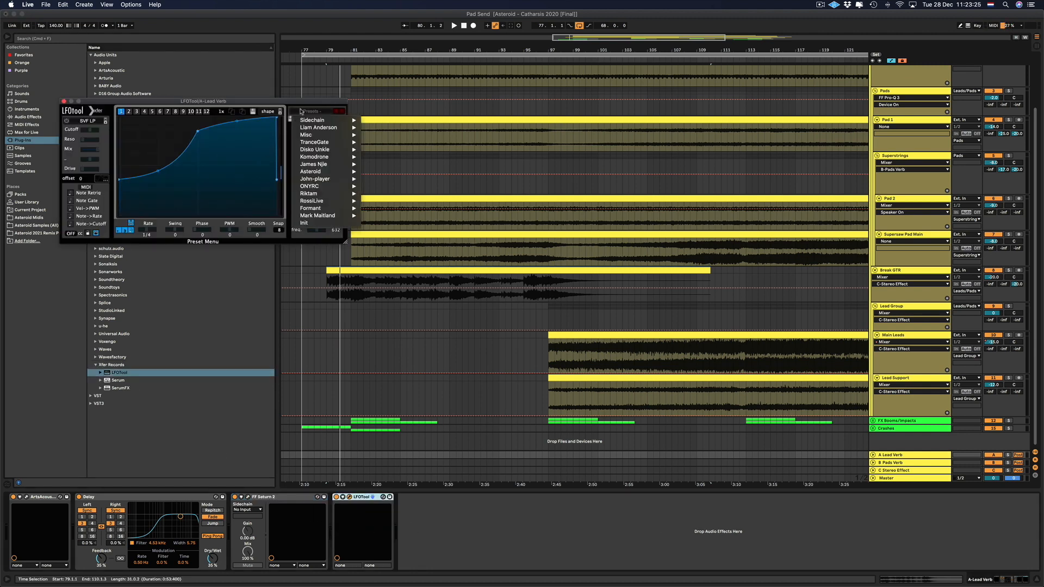
mouse_move(314, 171)
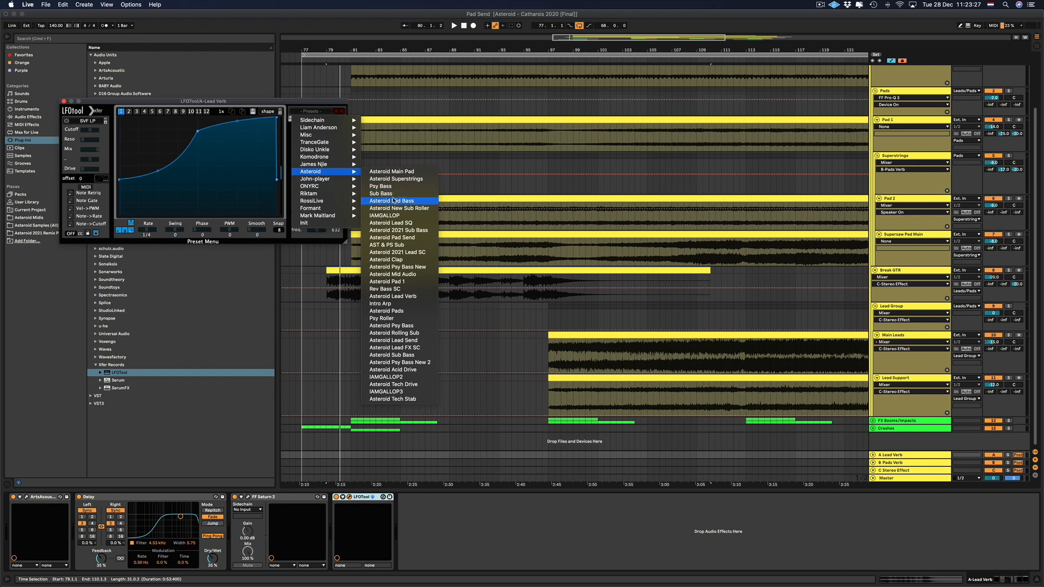
click(408, 341)
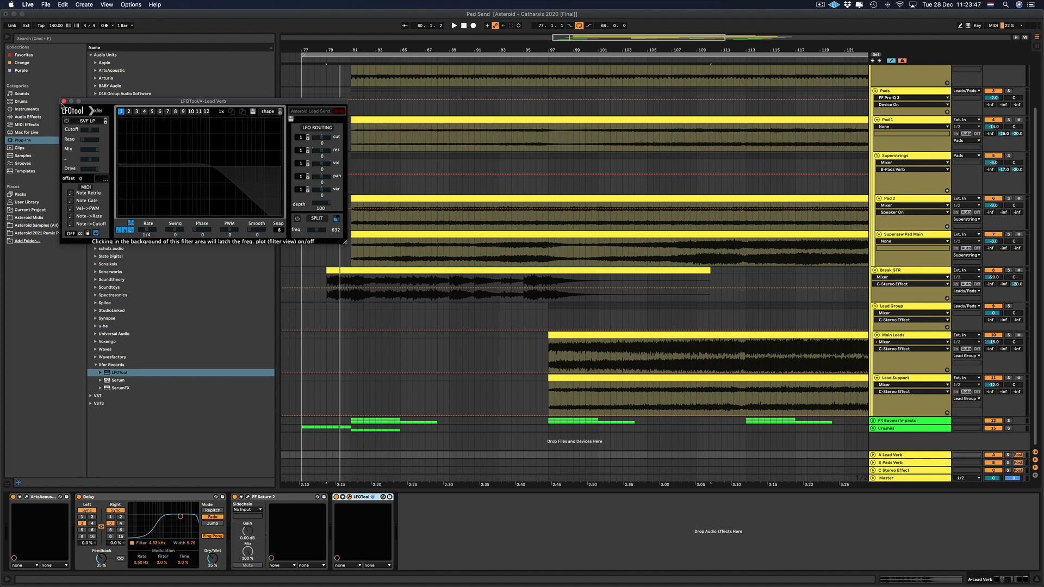
click(64, 101)
Group the ArtsAcoustic Reverb, Delay, Saturn 2 and LFOTool devices on the A Lead Verb return track into one rack.
click(43, 496)
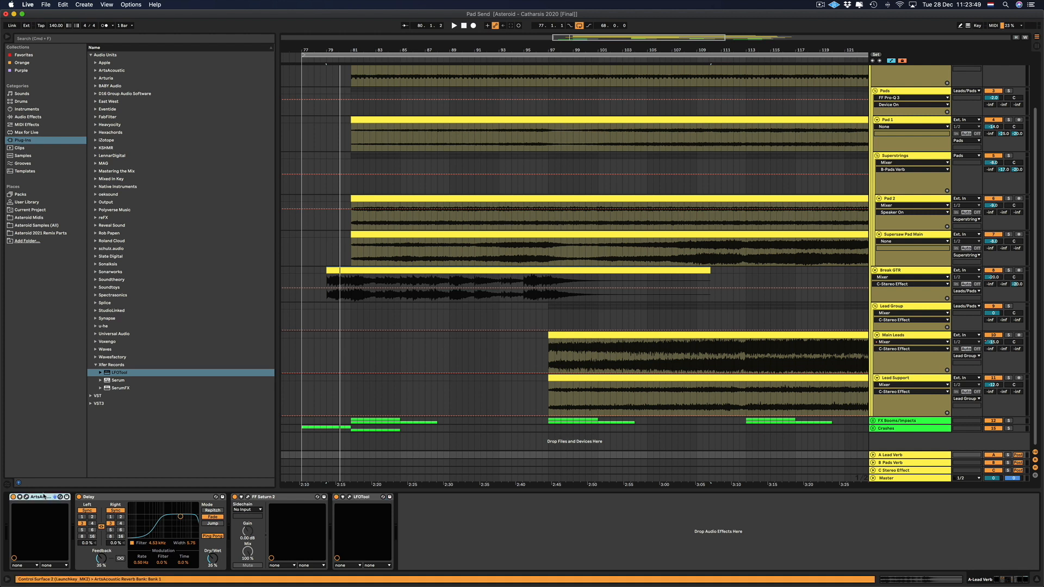
key(shift+Right)
key(shift+Right)
key(shift+Right)
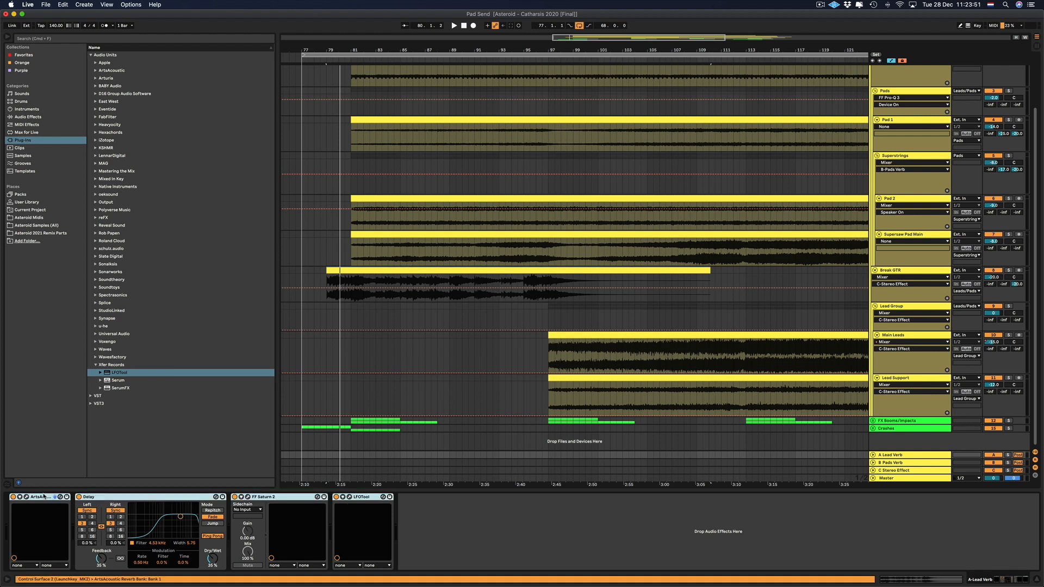
right_click(44, 496)
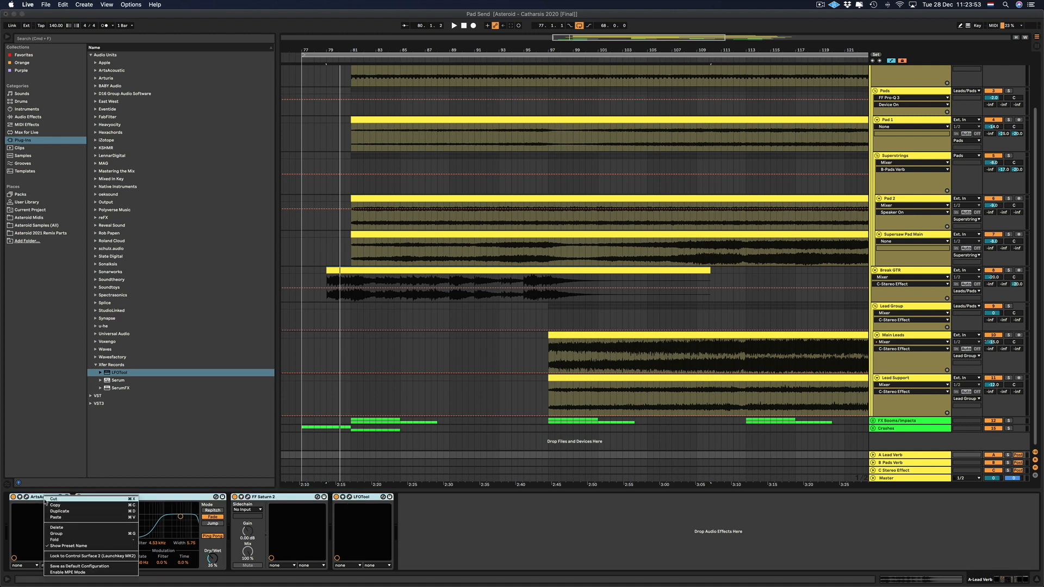
click(61, 535)
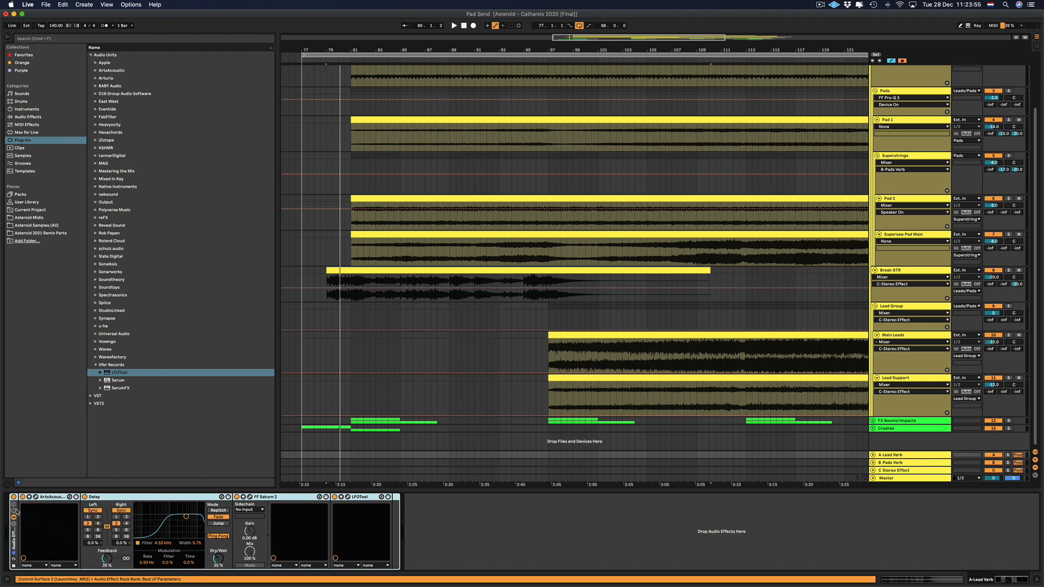
Show the macro controls of the new Audio Effect Rack and rename the rack Lead Send.
click(14, 511)
key(super+r)
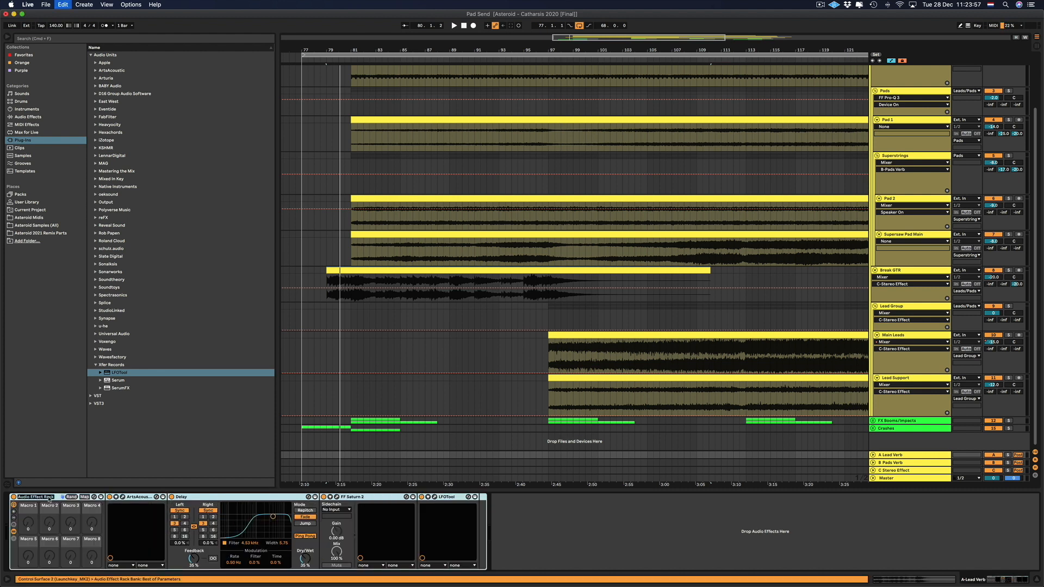
text(Lead Send)
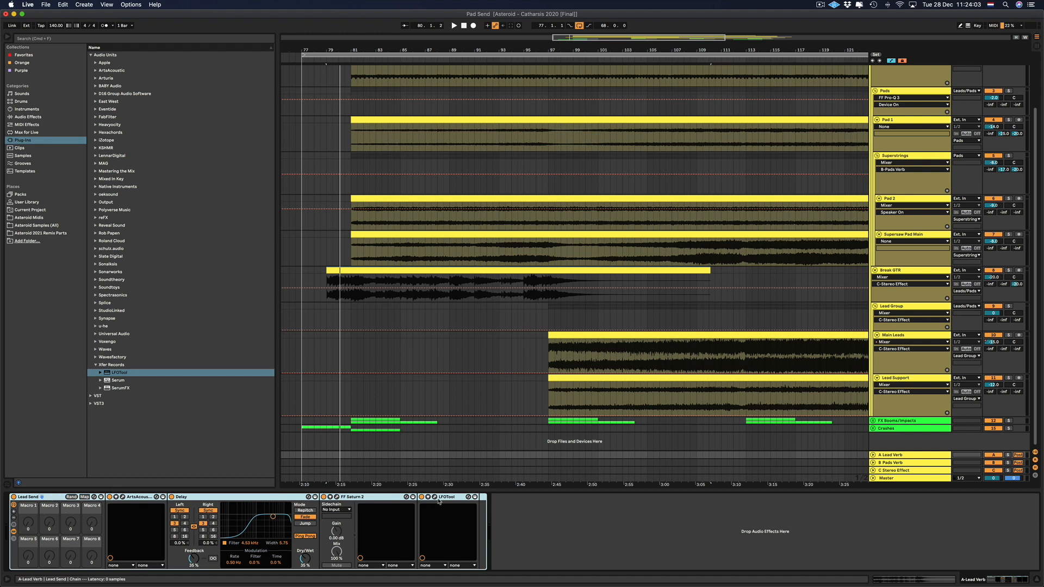
Review the LFOTool curve, and add its first curve point's level, Point Y0, to the device's configurable parameters.
click(438, 497)
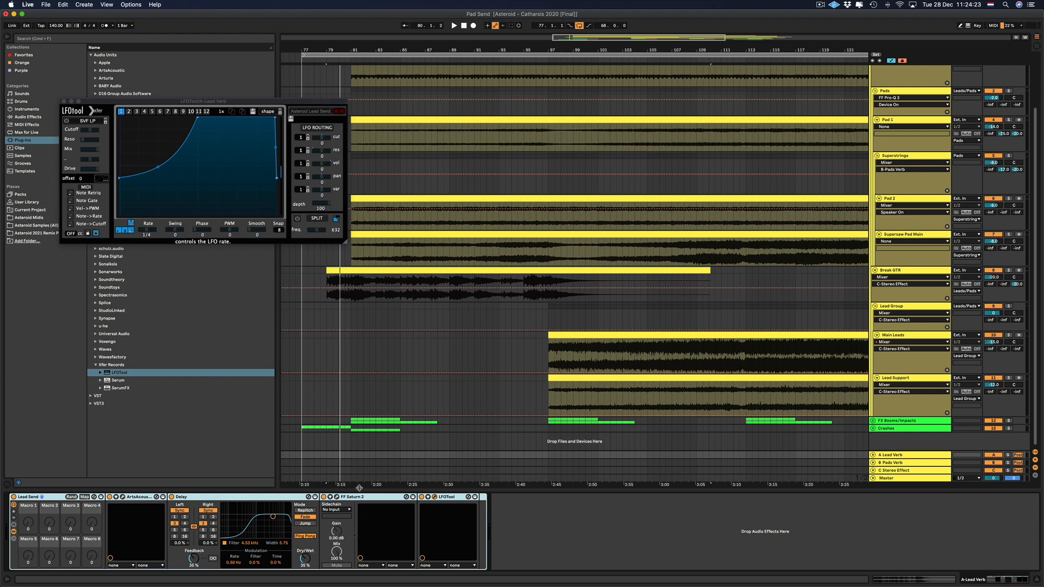
click(63, 101)
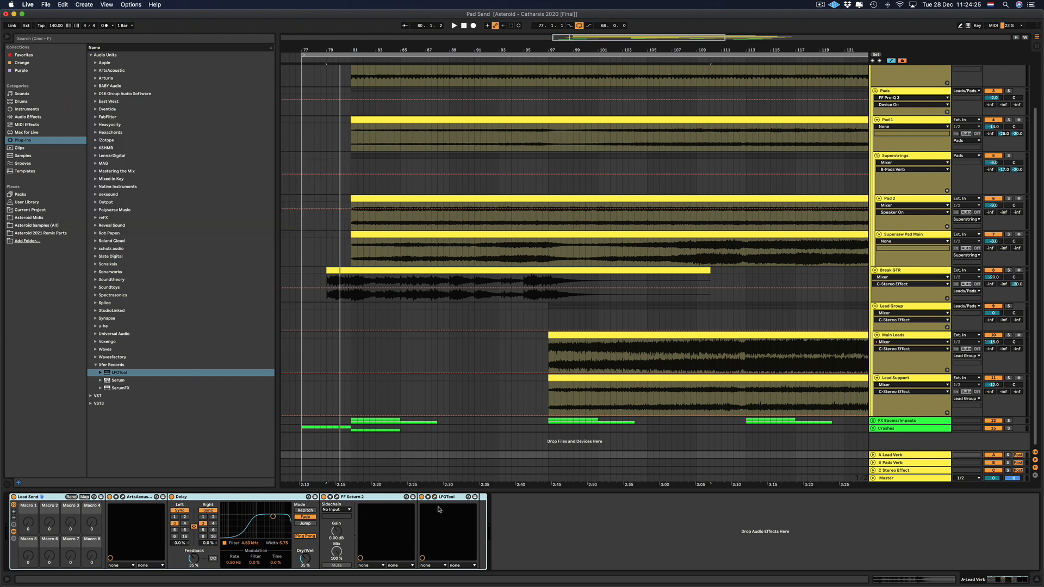
click(428, 497)
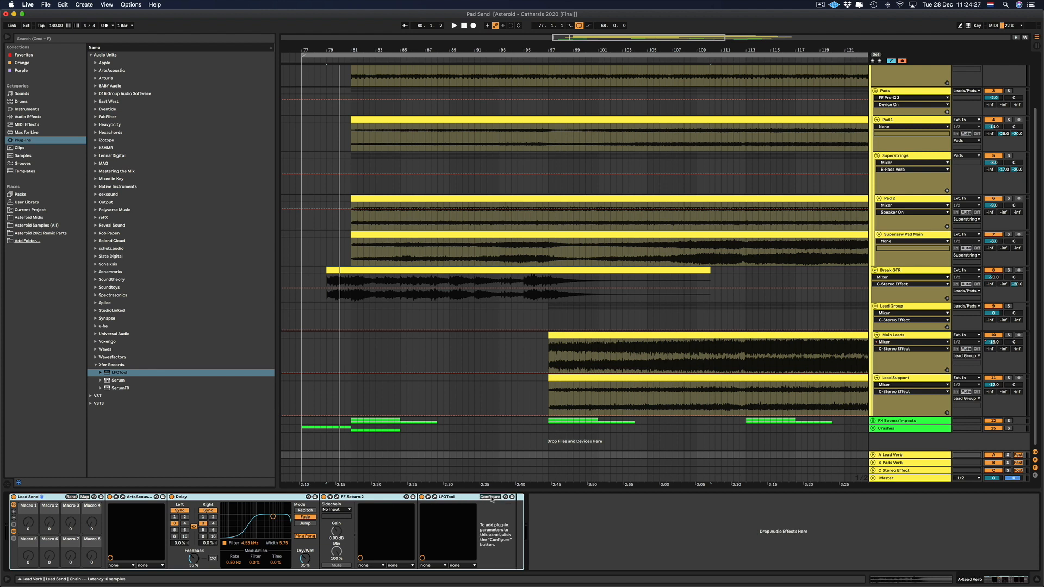
click(490, 497)
mouse_move(120, 179)
mouse_down()
mouse_move(119, 164)
mouse_move(120, 178)
mouse_up()
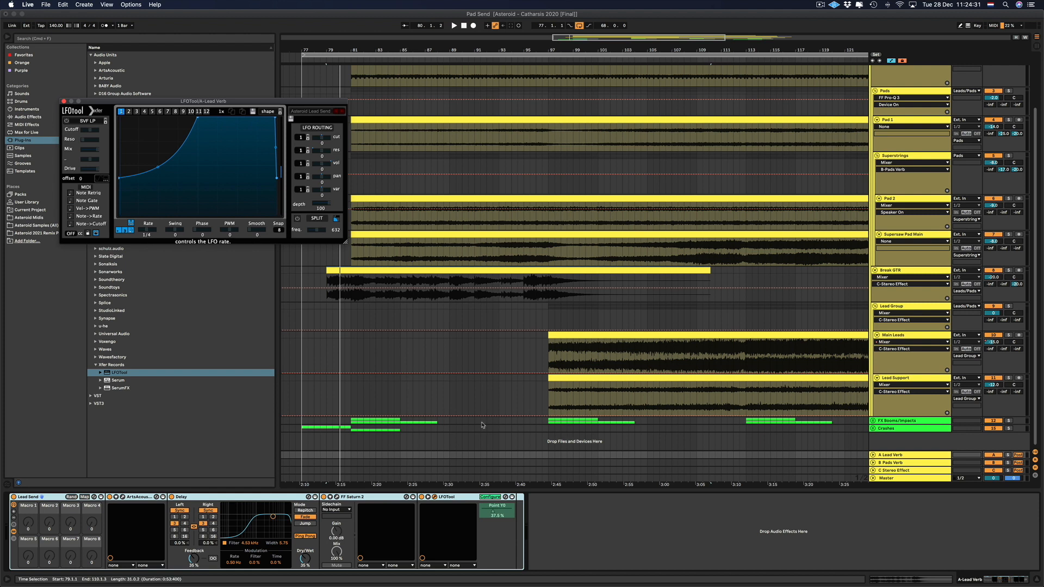
Map LFOTool's Point Y0 parameter to Macro 1 of the Lead Send rack and close the plug-in window.
right_click(492, 514)
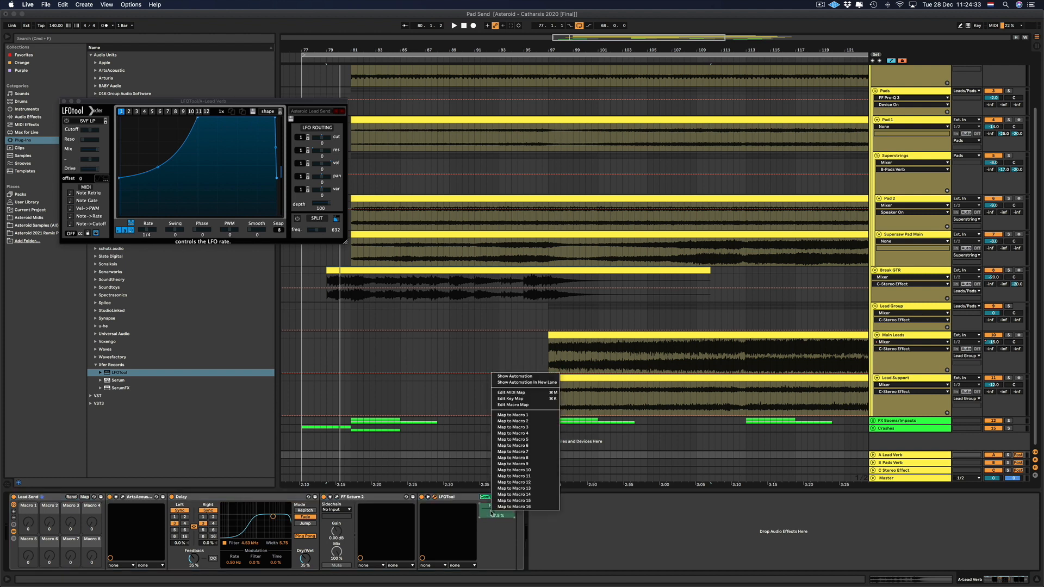
click(519, 415)
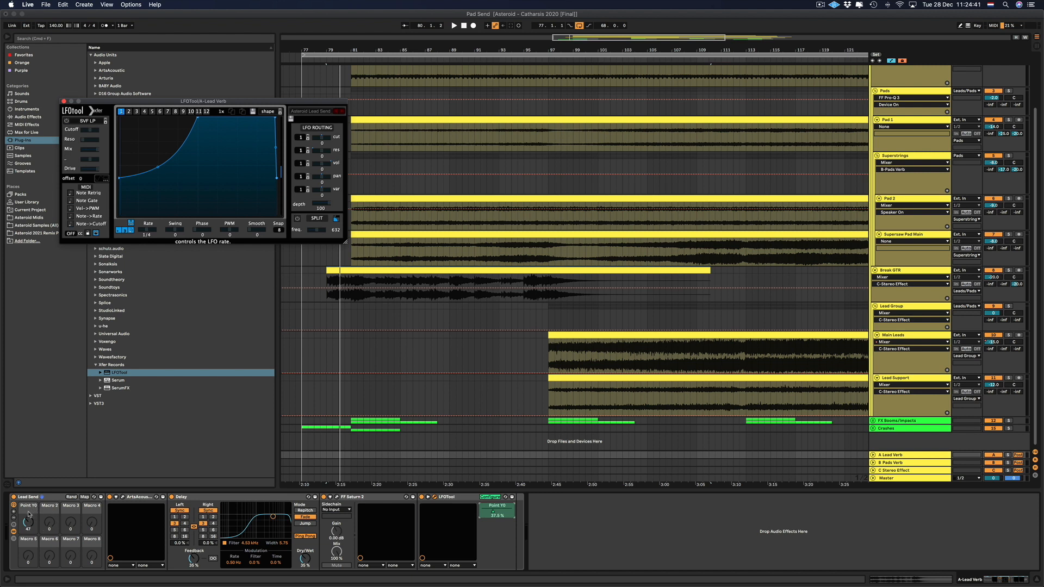
click(30, 509)
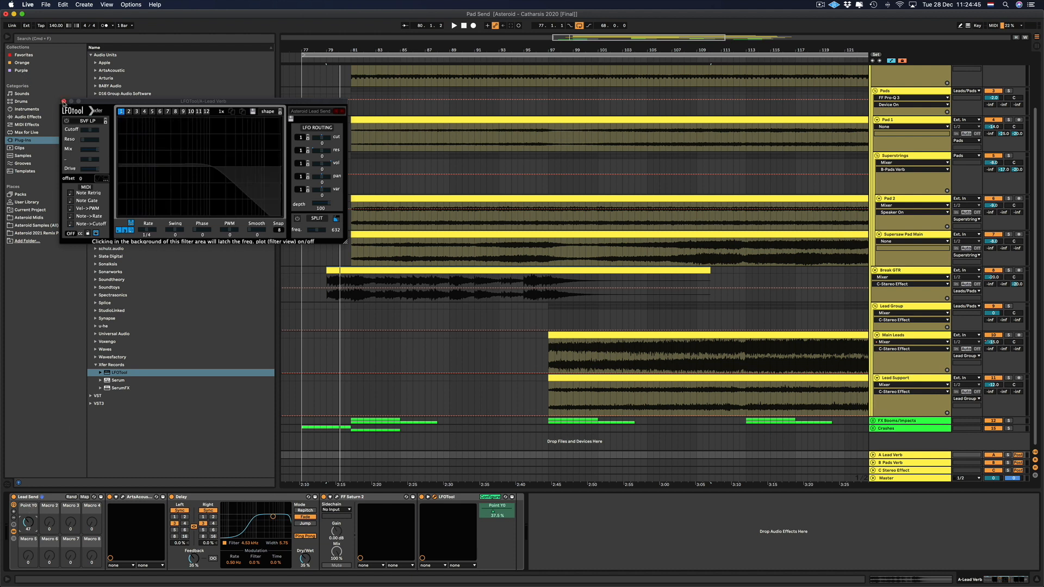
click(63, 101)
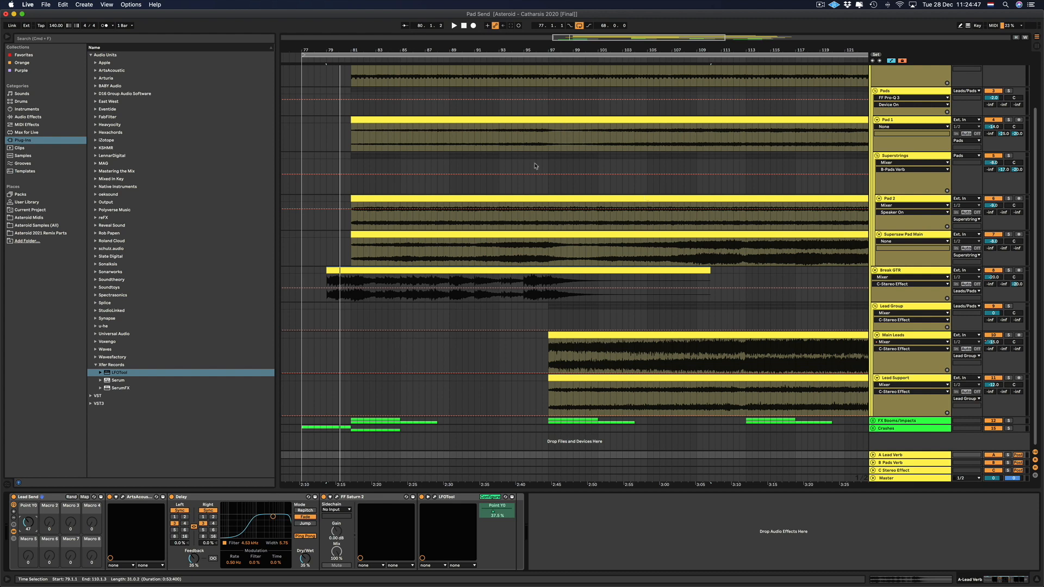
Hide the browser and unfold the B Pads Verb and A Lead Verb return tracks to show their automation lanes.
click(8, 38)
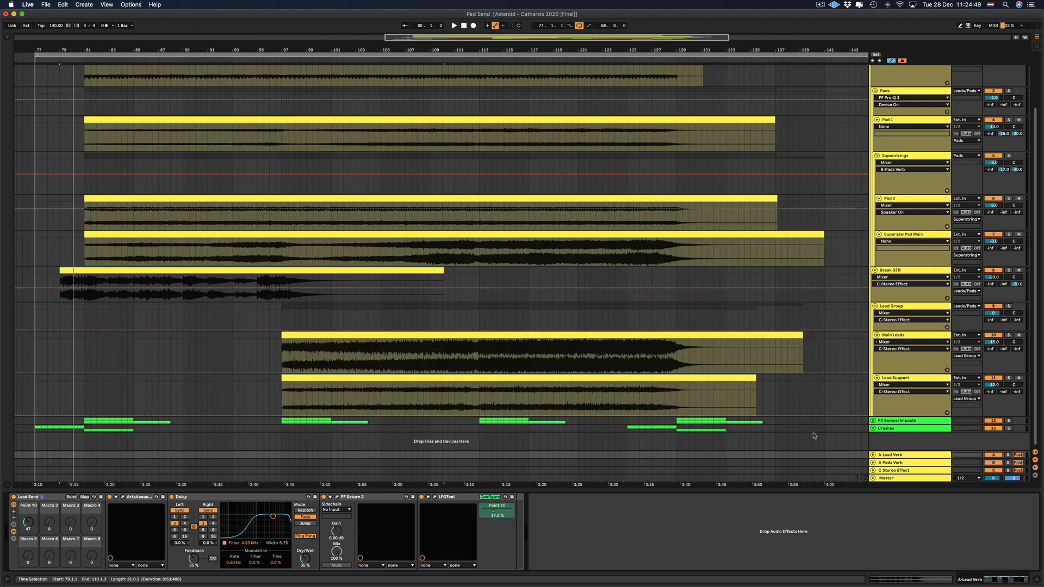
click(873, 463)
scroll(634, 71, down, 2)
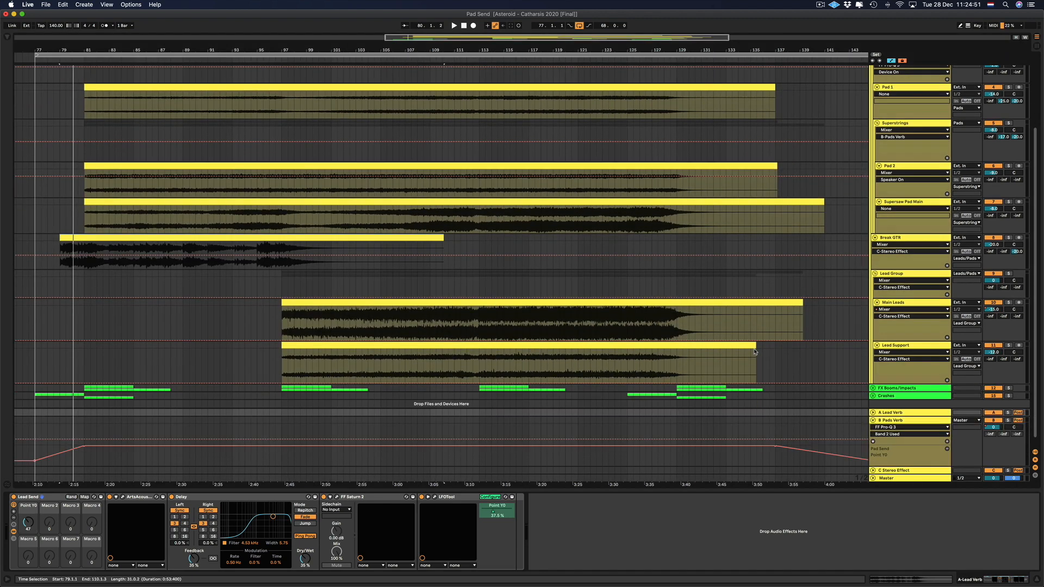
drag(634, 50, 633, 41)
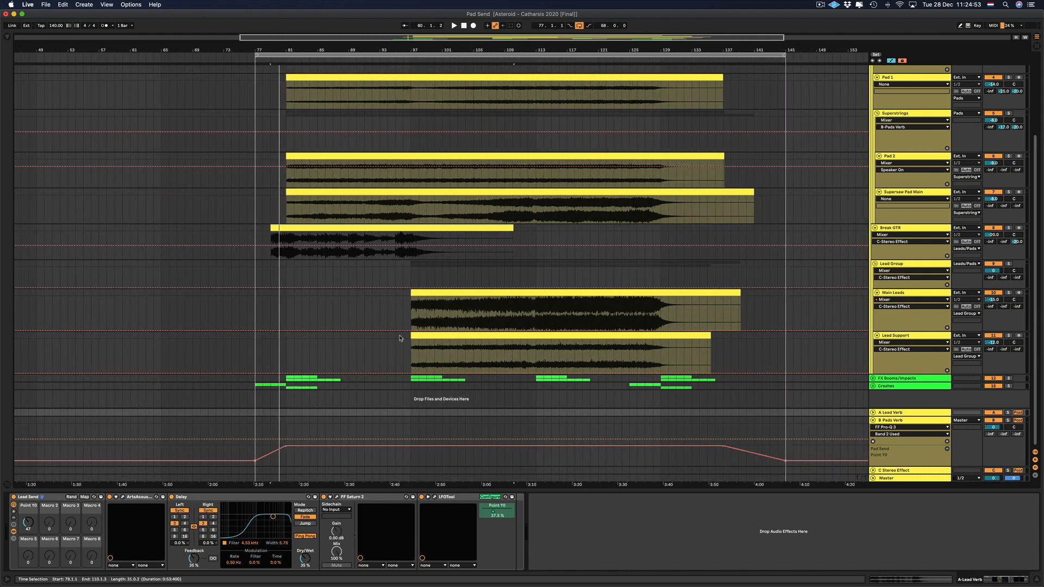
click(873, 412)
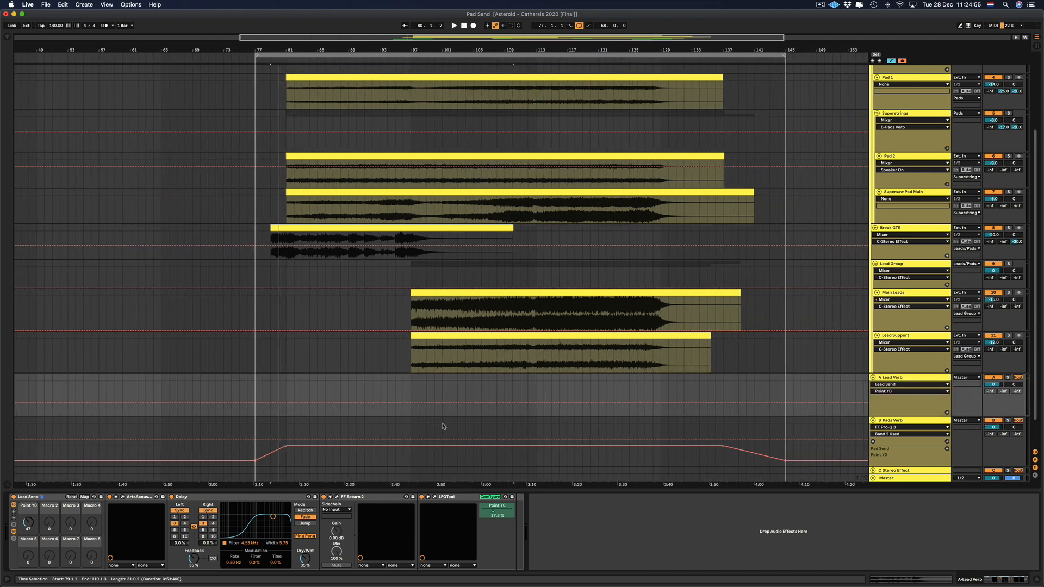
Automate Point Y0 on A Lead Verb to ramp up from bar 77 to 127 at bar 81.
click(287, 404)
click(257, 404)
drag(287, 403, 287, 381)
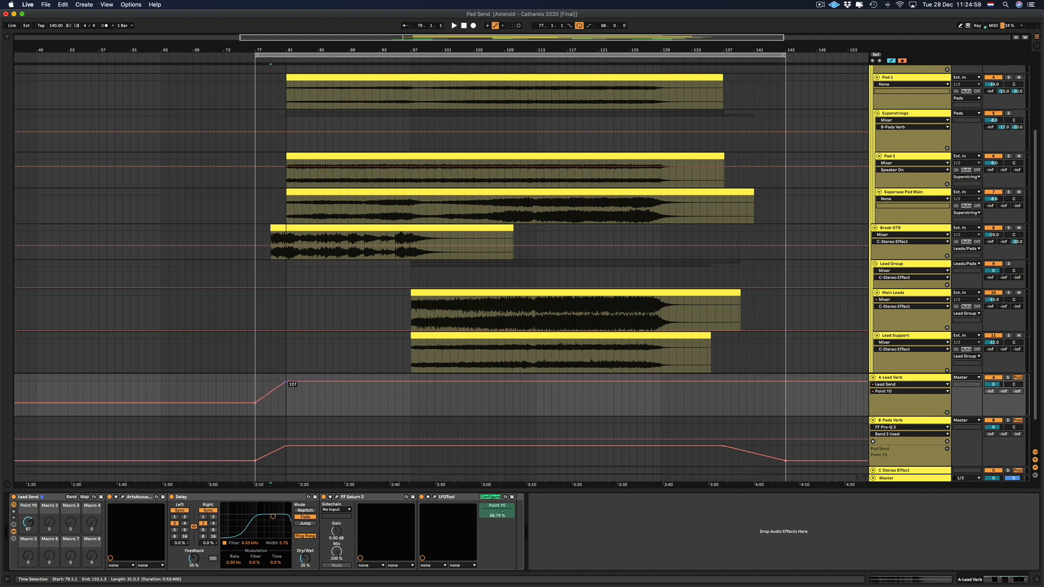
Add Point Y0 automation points on A Lead Verb so the value ramps down from about bar 137 to 47 at bar 145.
click(722, 382)
drag(785, 381, 785, 400)
right_click(785, 400)
click(794, 403)
text(47)
key(Return)
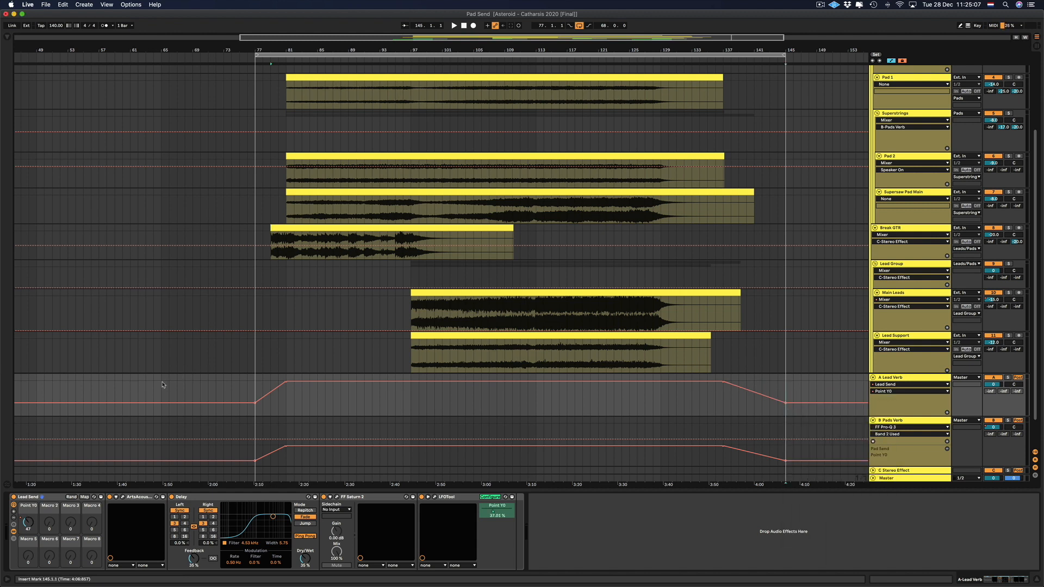
Examine the return tracks' automation before bar 81 and after bar 145 by selecting those time ranges.
mouse_move(35, 378)
mouse_down()
mouse_move(213, 389)
mouse_move(286, 472)
mouse_up()
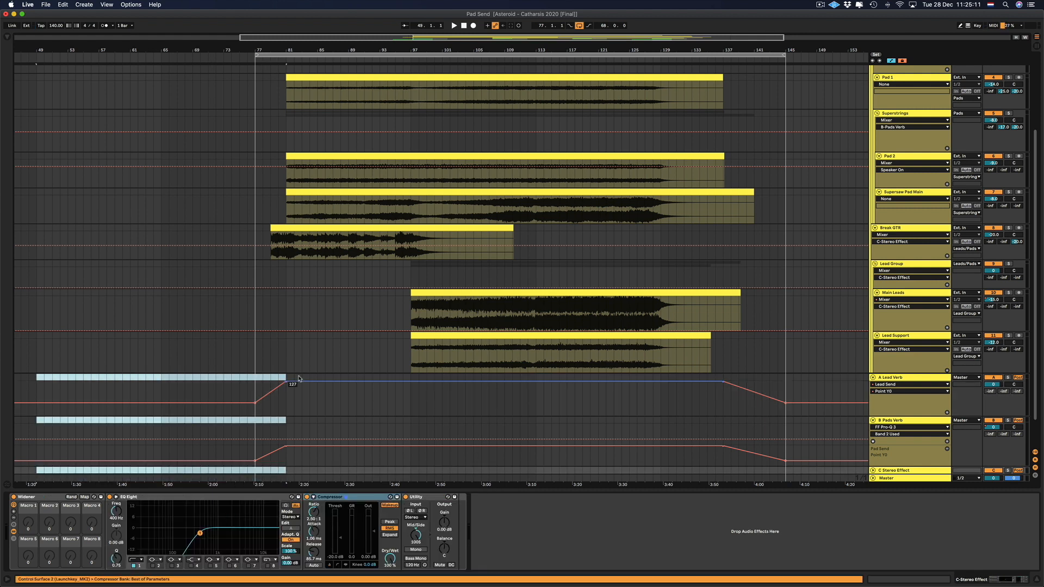
click(287, 396)
drag(286, 396, 870, 455)
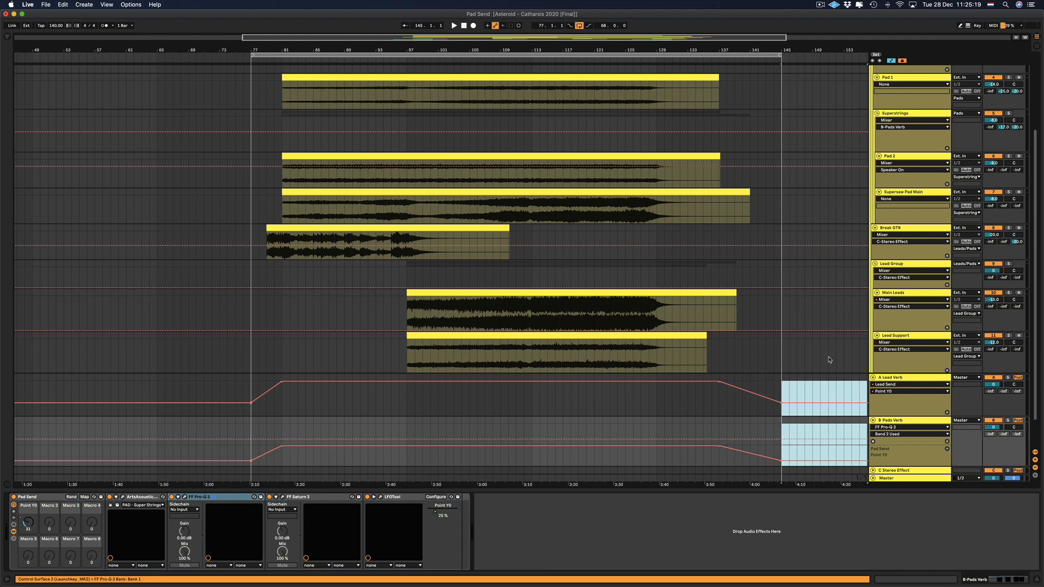
click(828, 359)
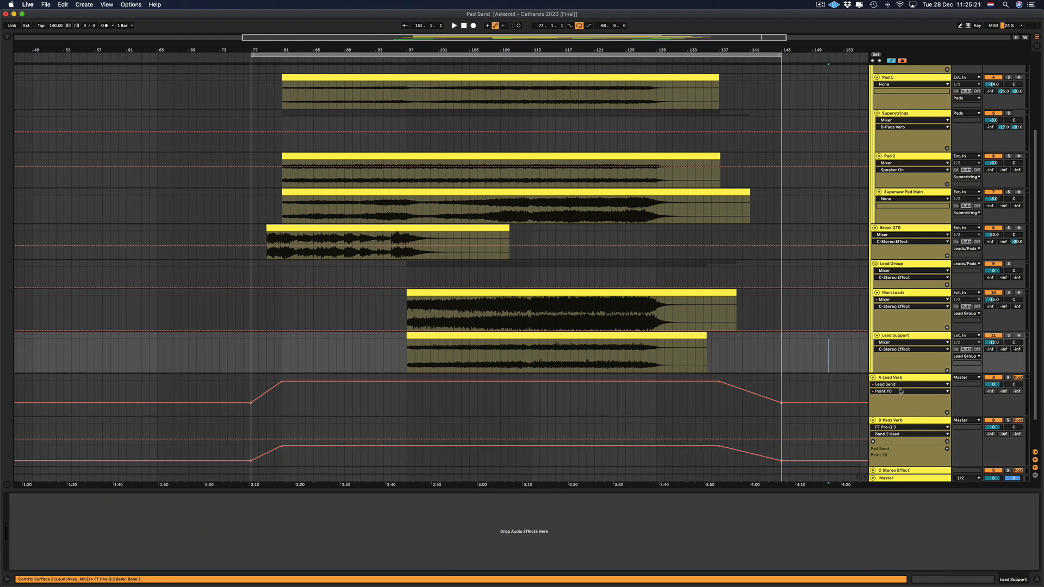
Inspect the Pro-Q 3, Saturn 2 and LFOTool settings on the B Pads Verb return track, closing each plug-in window.
click(884, 421)
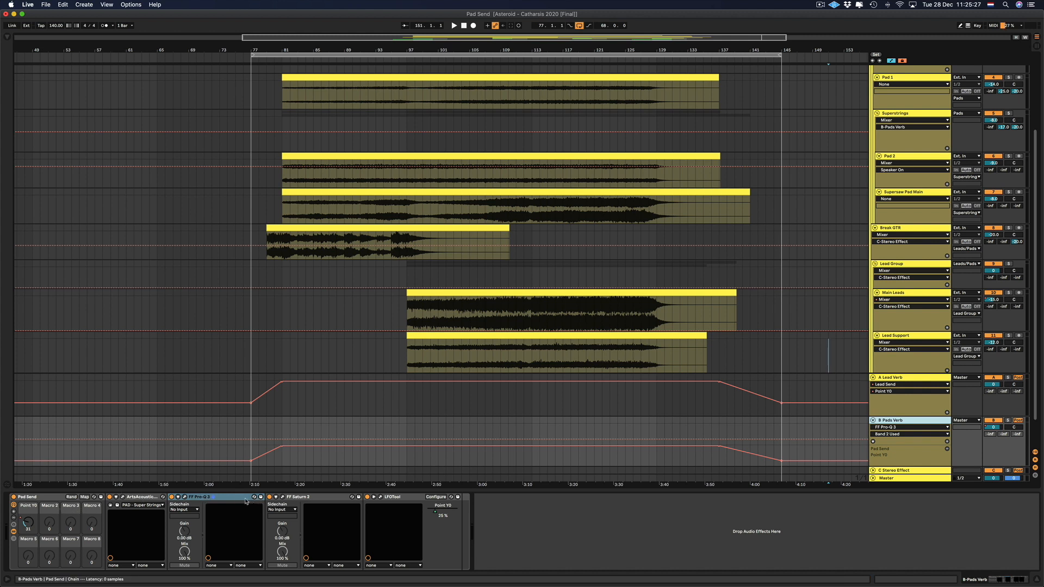
click(185, 497)
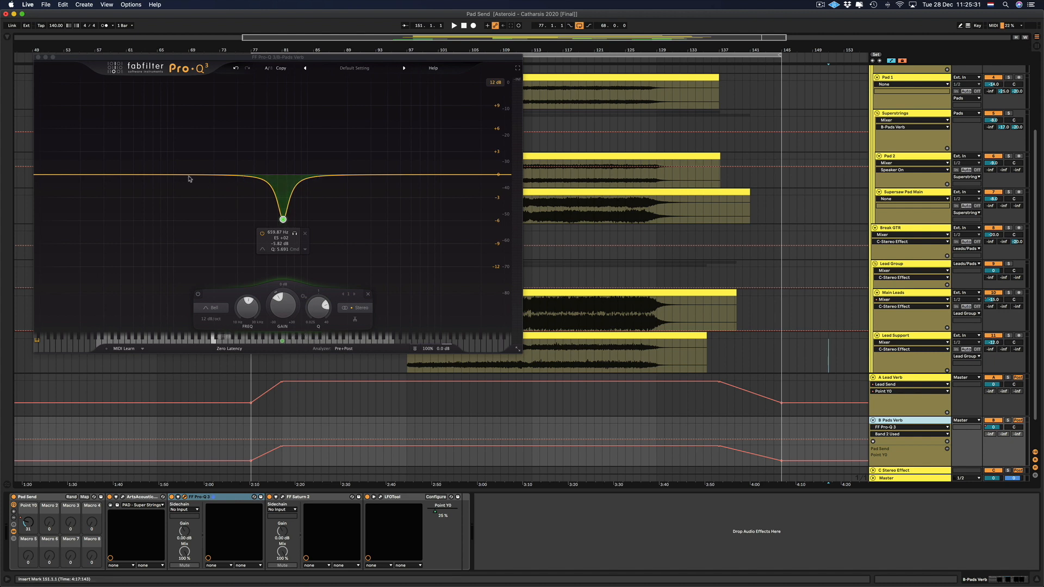
click(37, 56)
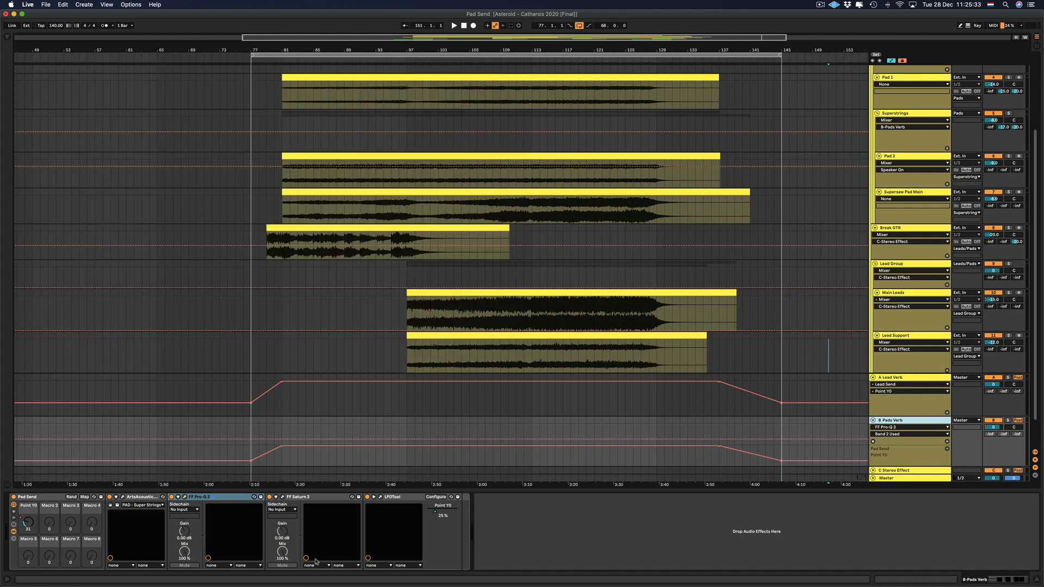
click(305, 498)
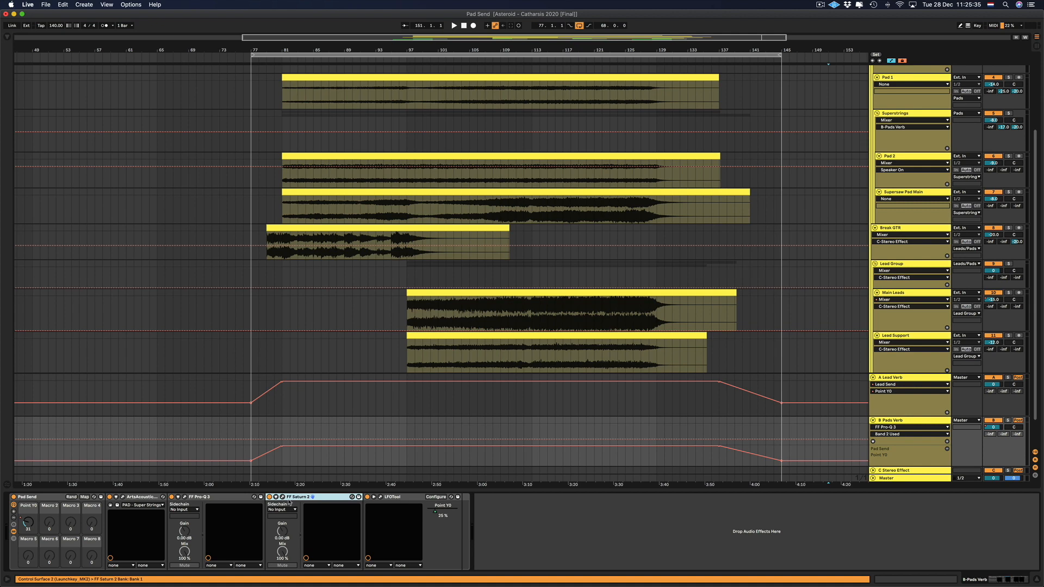
click(282, 497)
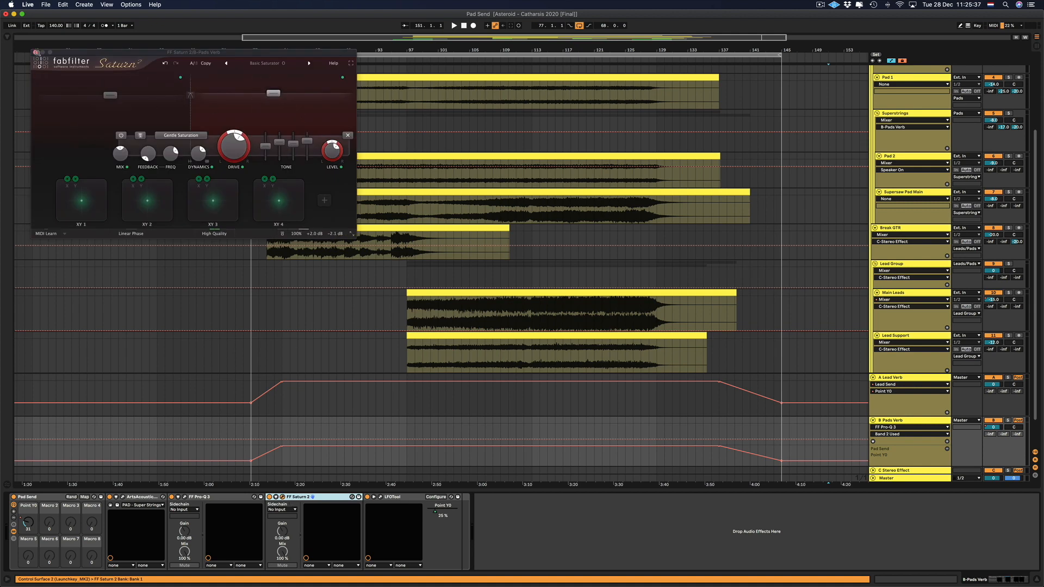
click(36, 52)
click(380, 496)
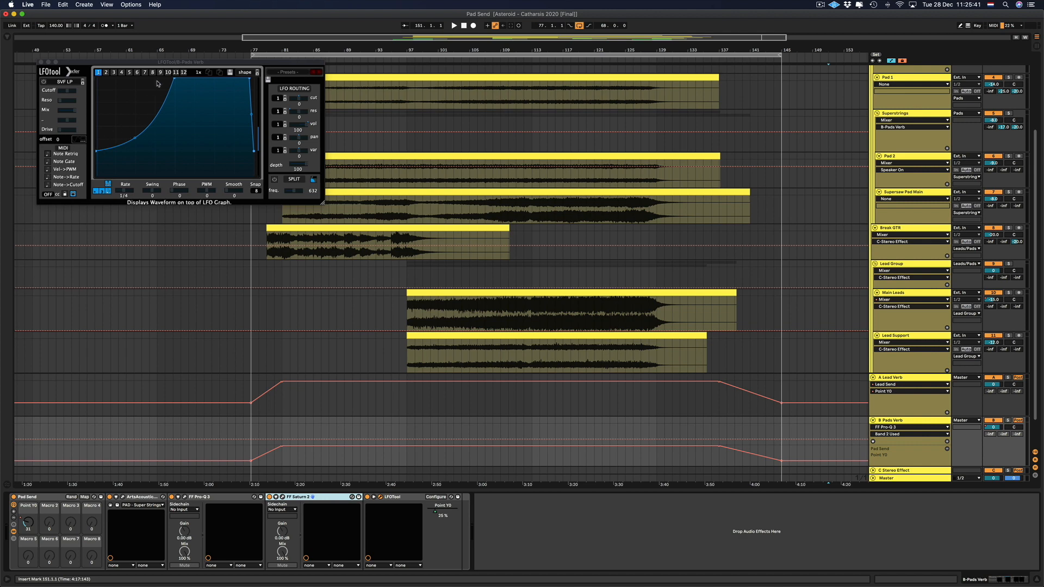
click(41, 62)
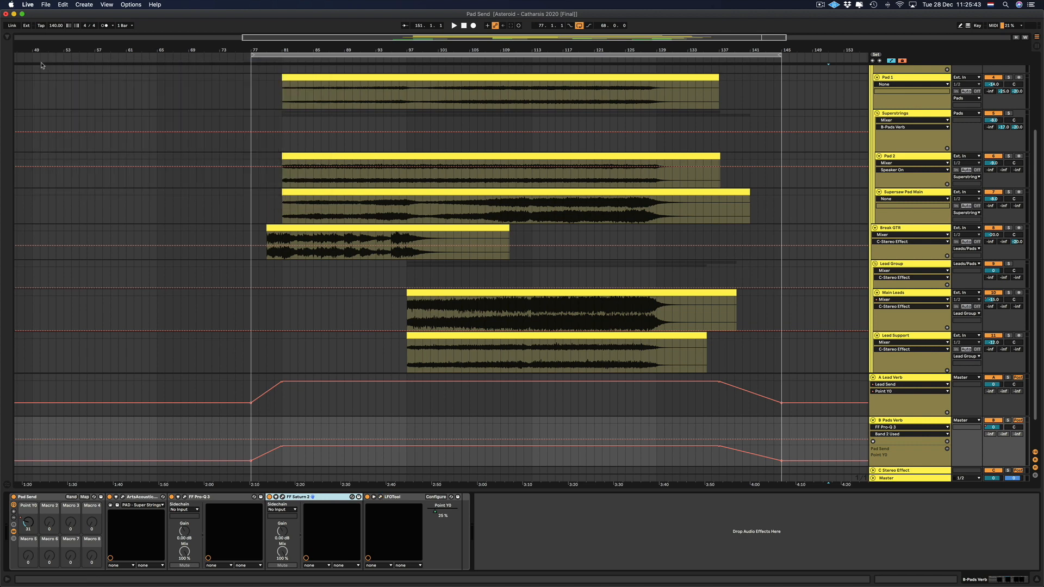
Try the ultra quality setting in the B Pads Verb track's ArtsAcoustic Reverb, restore it to normal and close the plug-in window.
click(123, 498)
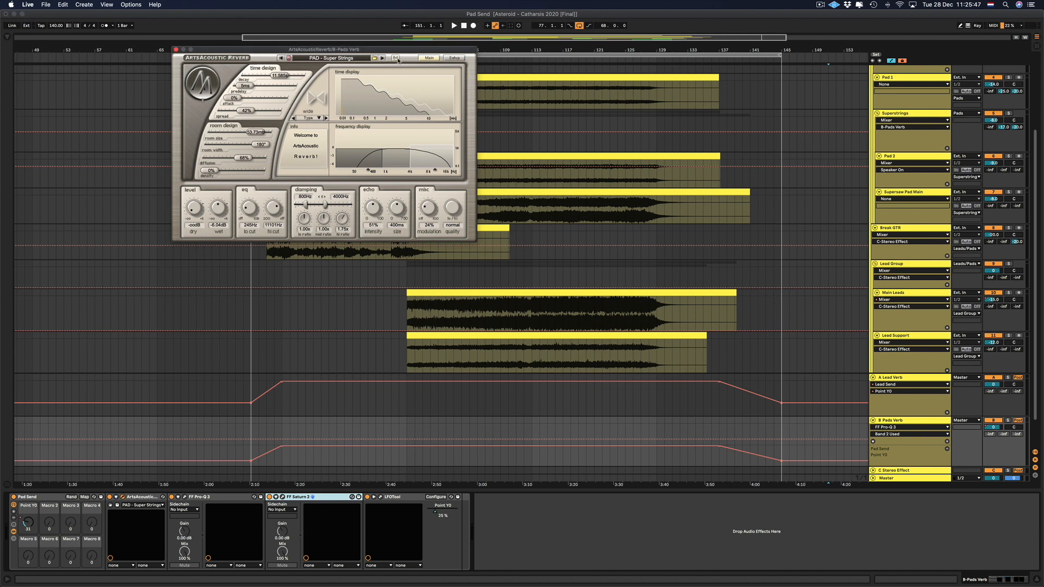
click(450, 208)
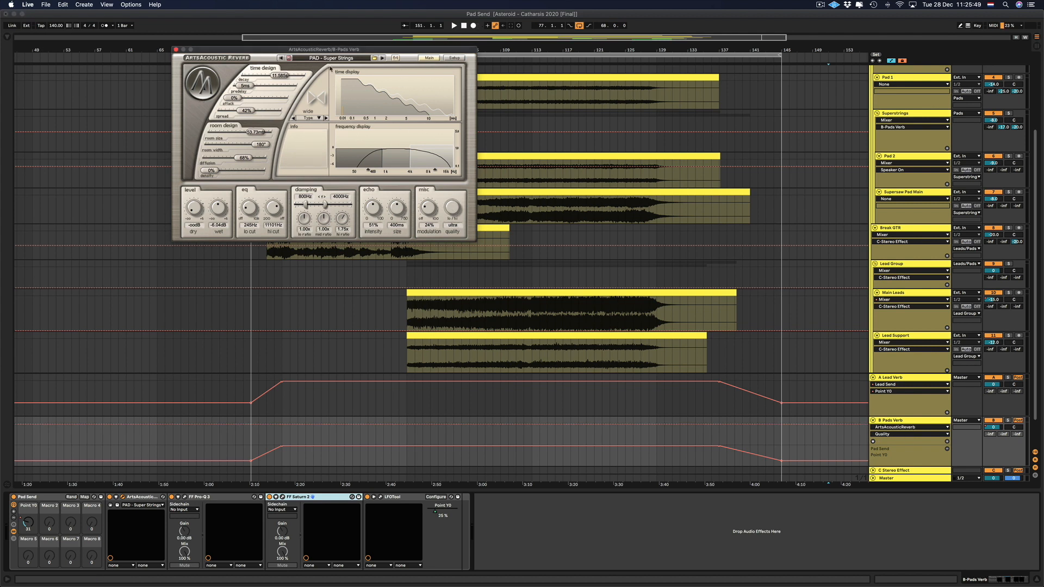
click(451, 211)
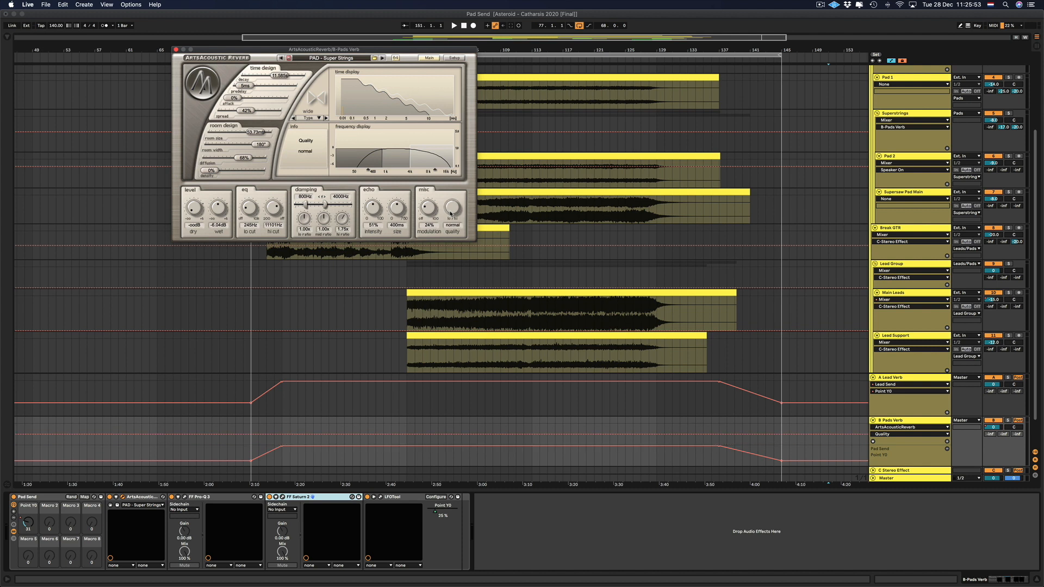
mouse_move(395, 61)
click(176, 49)
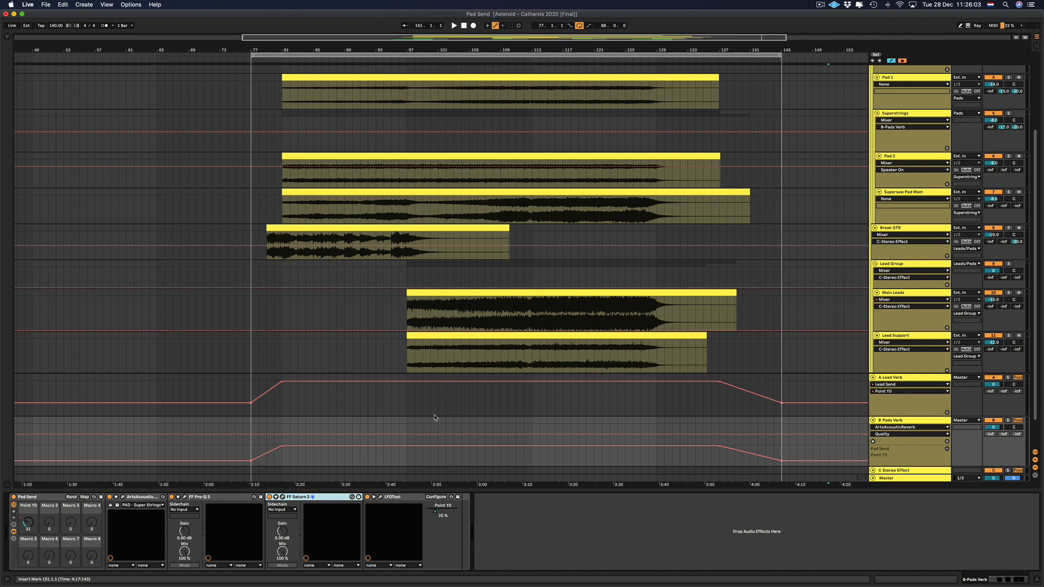
Fold the A Lead Verb and B Pads Verb return tracks.
click(872, 377)
click(873, 420)
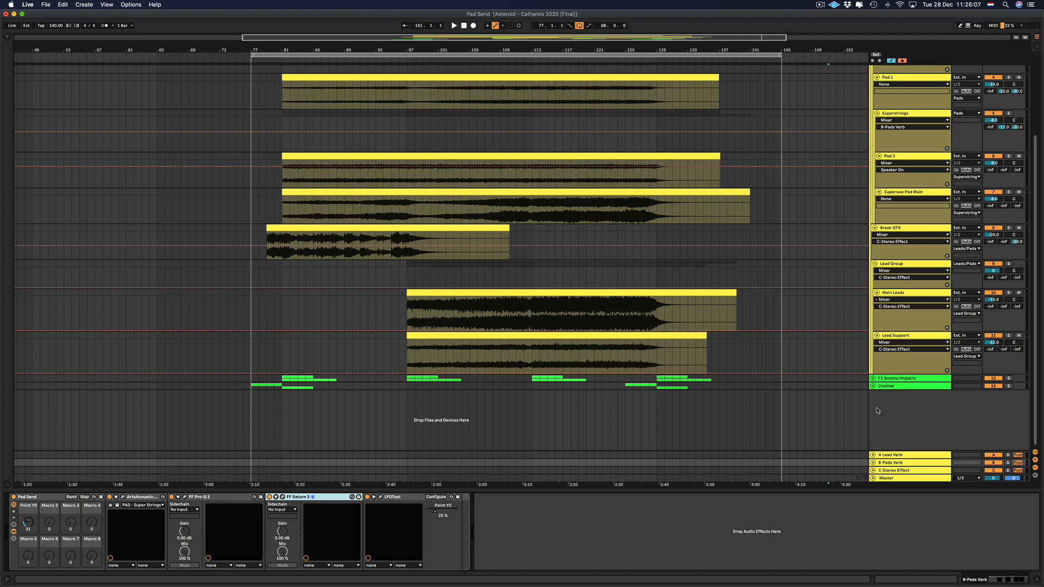
Review the B Pads Verb and C Stereo Effect send levels on the Pad 1, Superstrings, Pad 2 and Supersaw Pad Main tracks.
scroll(1009, 161, up, 3)
scroll(1010, 160, up, 1)
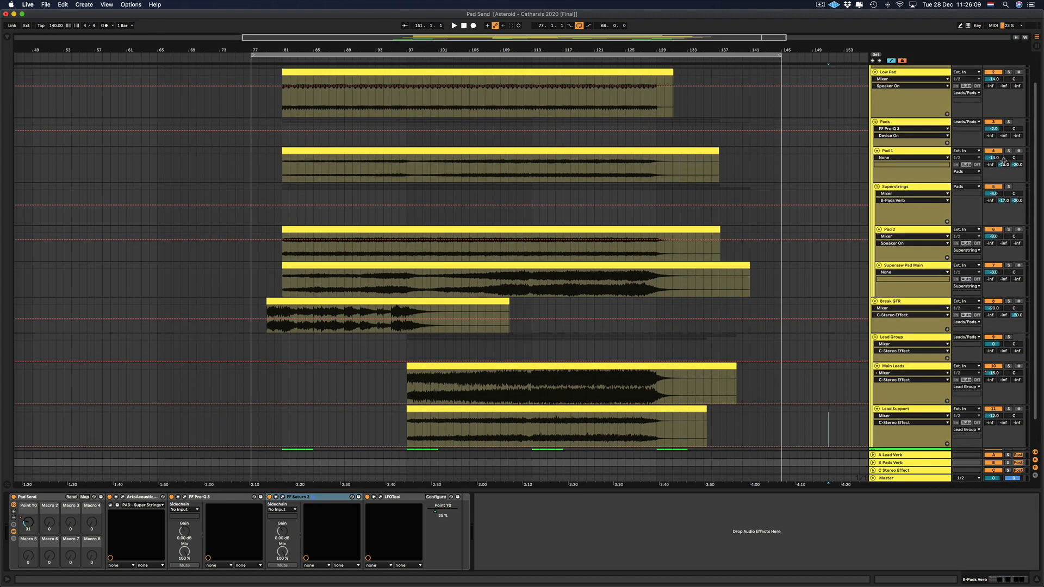
click(1003, 167)
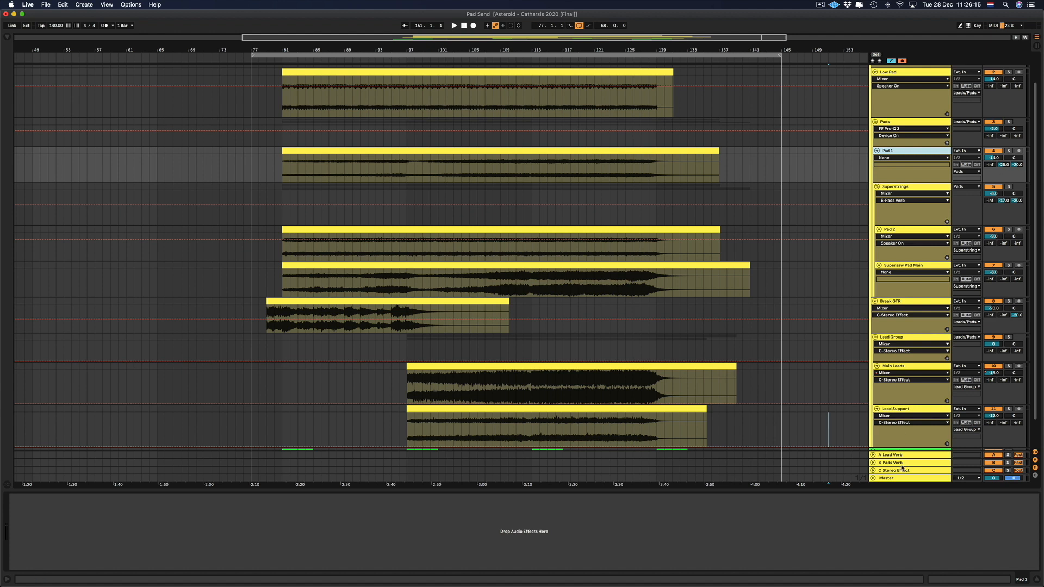
click(902, 463)
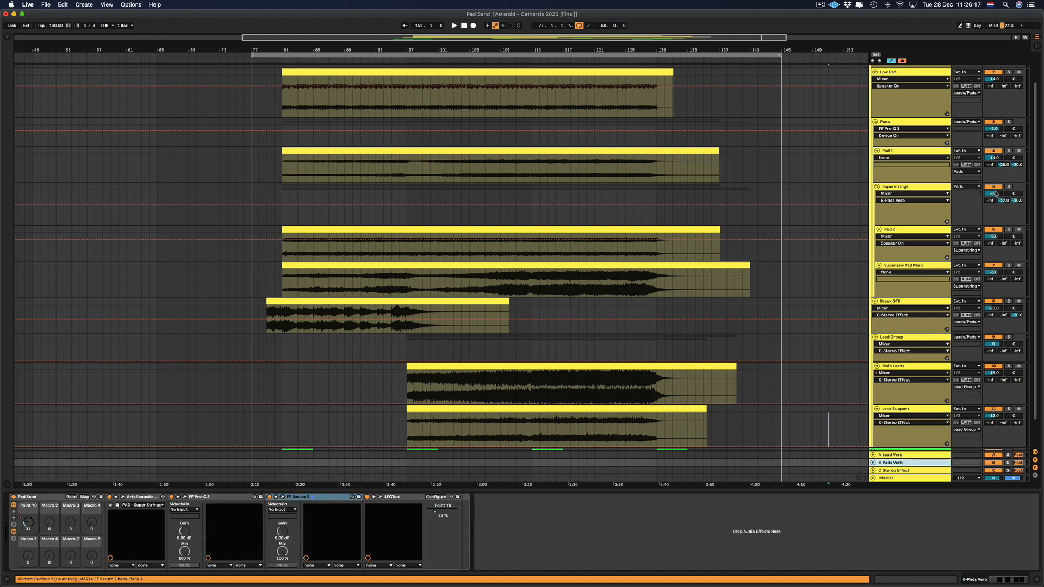
click(918, 181)
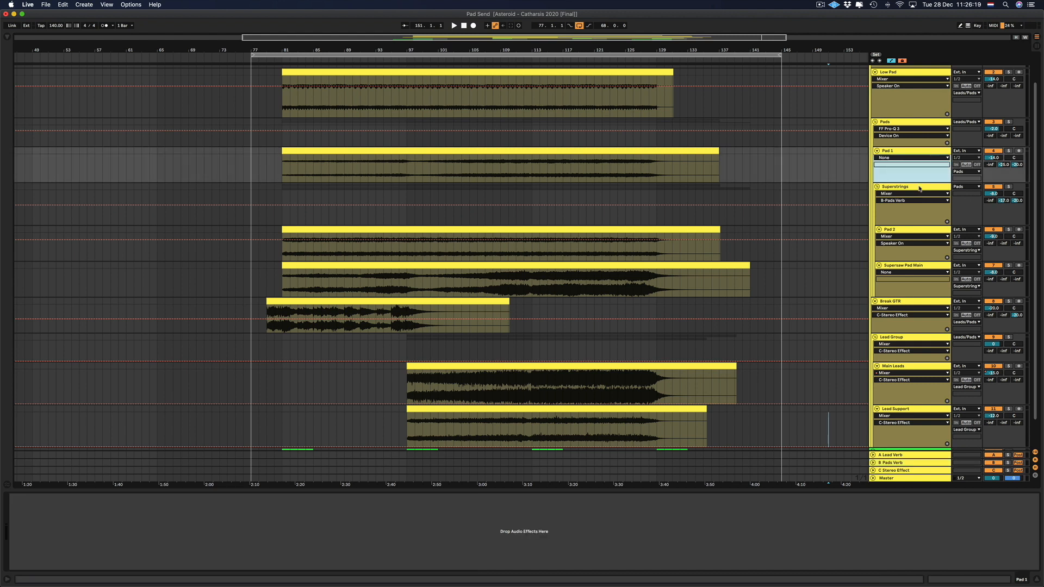
click(915, 196)
click(907, 236)
click(911, 266)
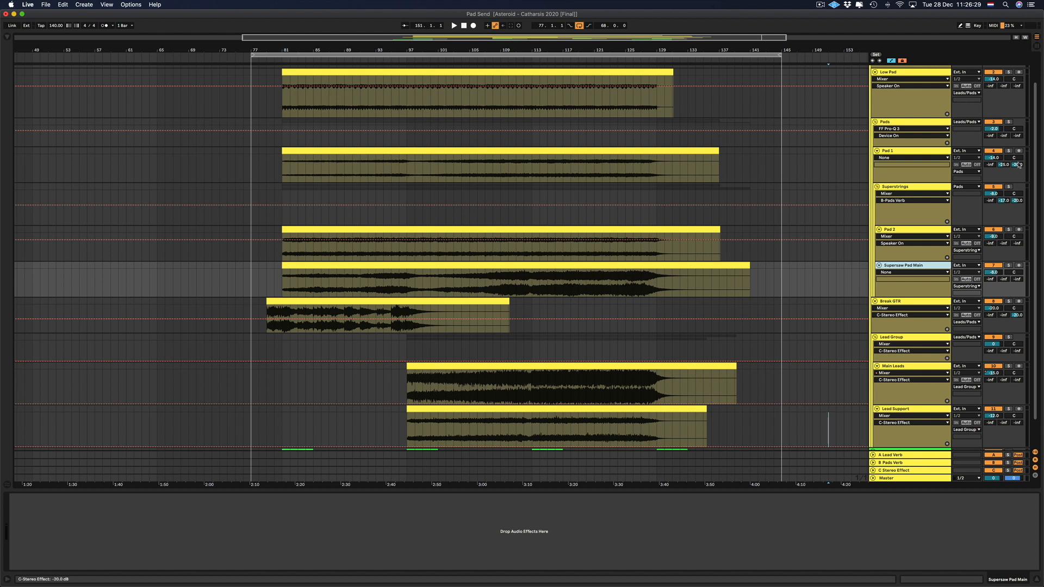
Compare the three return tracks' device chains and examine the EQ Eight, Compressor and Utility settings on the C Stereo Effect return.
click(895, 471)
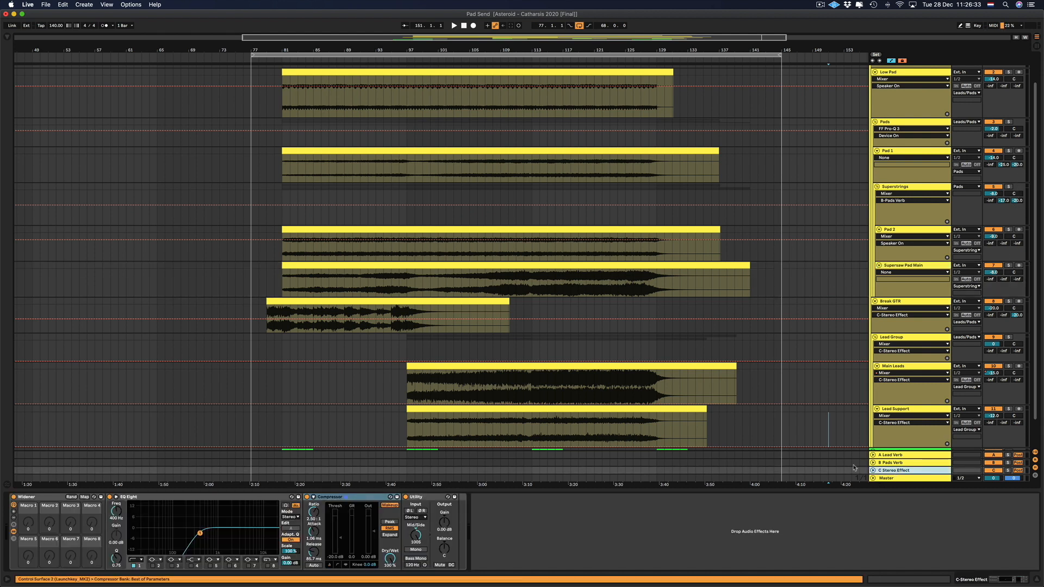
click(909, 463)
click(907, 455)
click(903, 463)
click(903, 469)
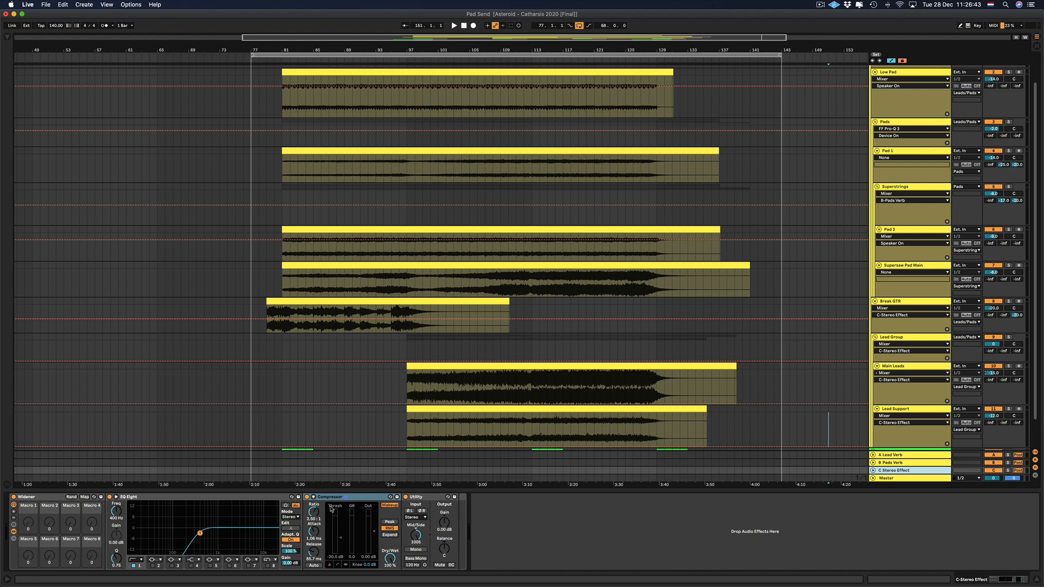
click(118, 519)
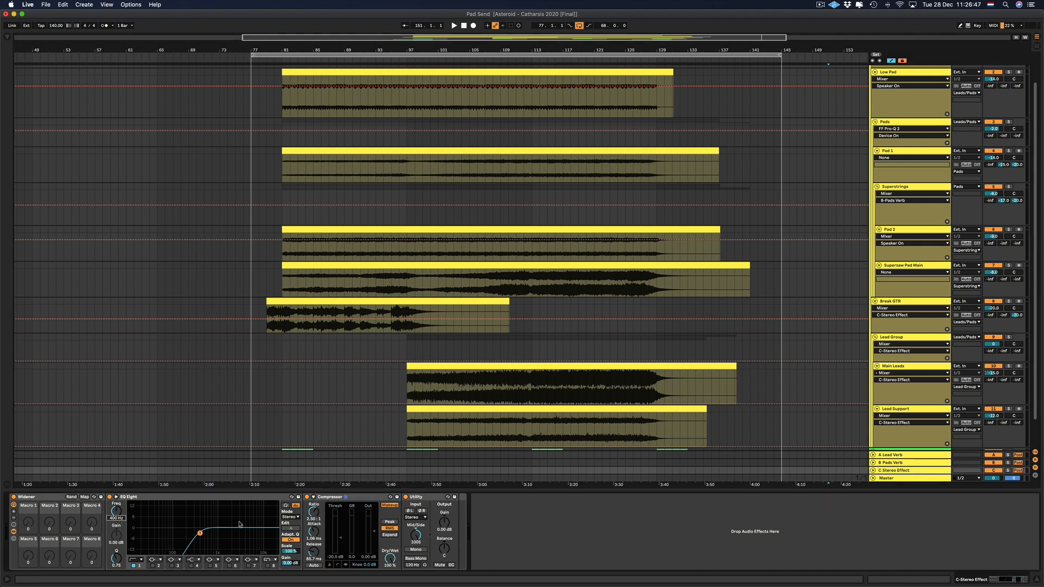
click(330, 497)
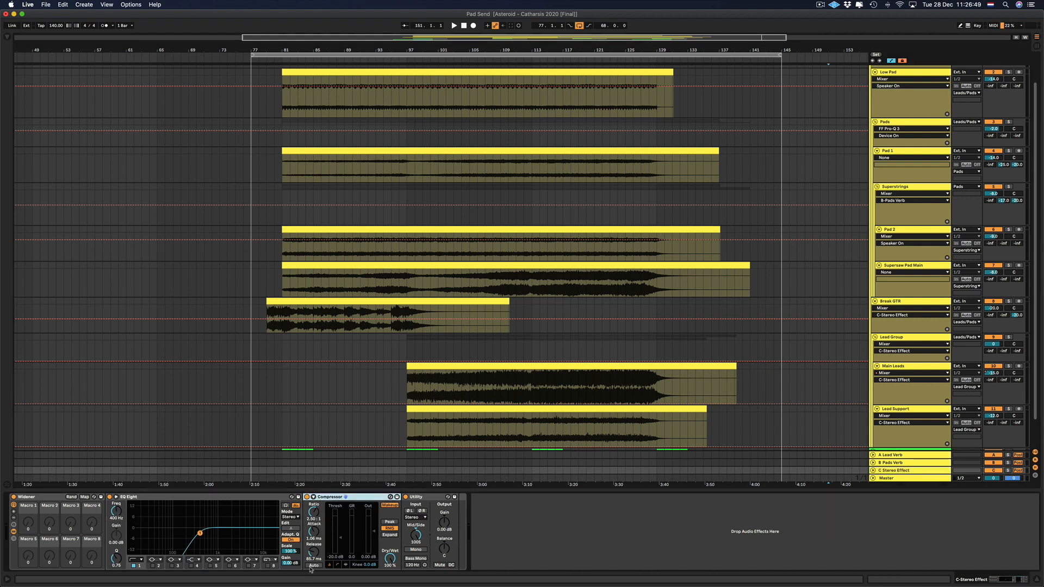
click(423, 498)
mouse_move(417, 537)
mouse_down()
mouse_move(417, 550)
mouse_move(420, 534)
mouse_up()
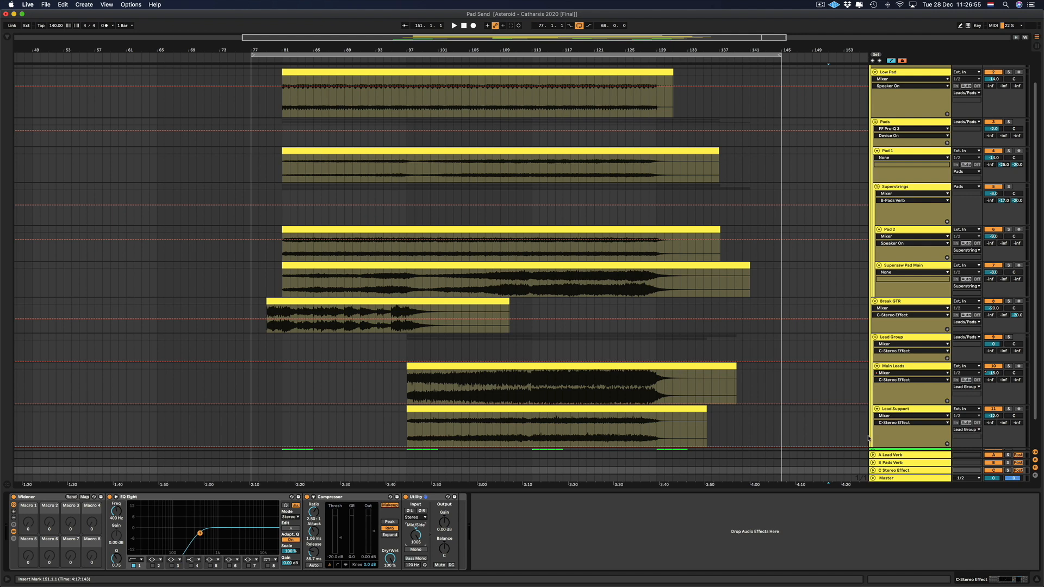
Hide the device view and set the Lead Group's send to the C Stereo Effect return to -20 dB.
click(1037, 580)
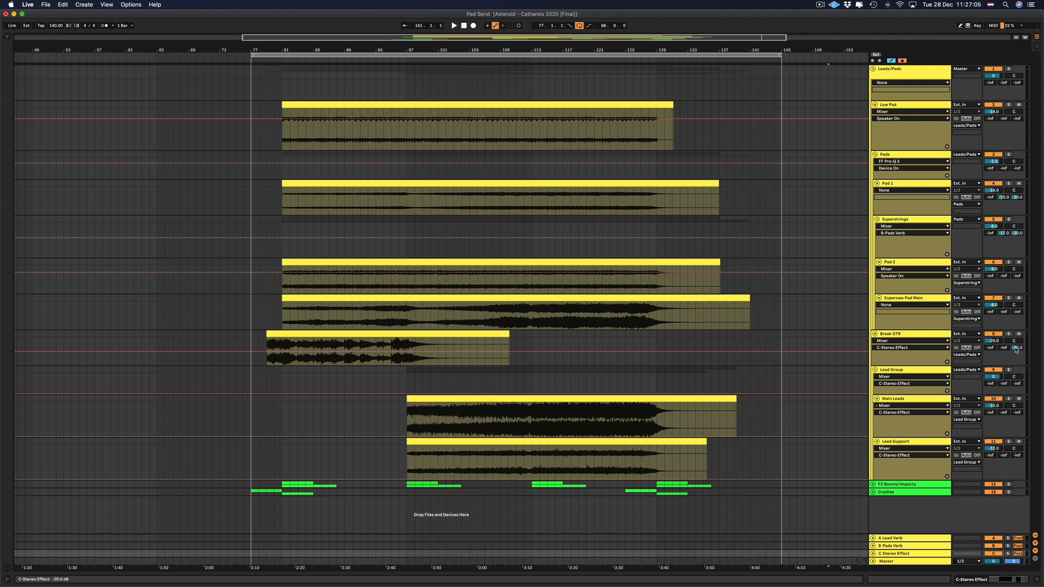
click(931, 377)
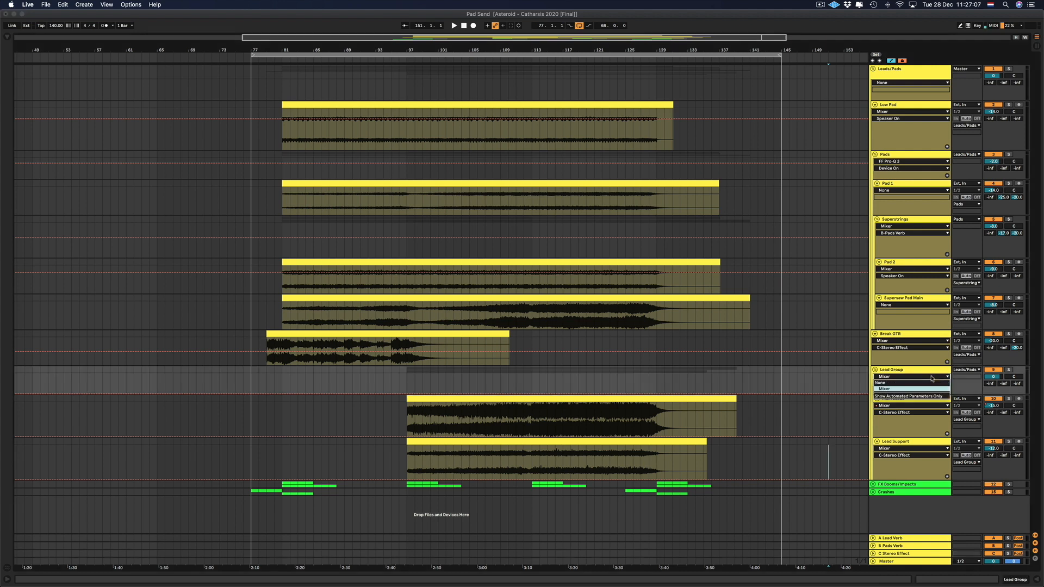
click(943, 371)
click(1016, 385)
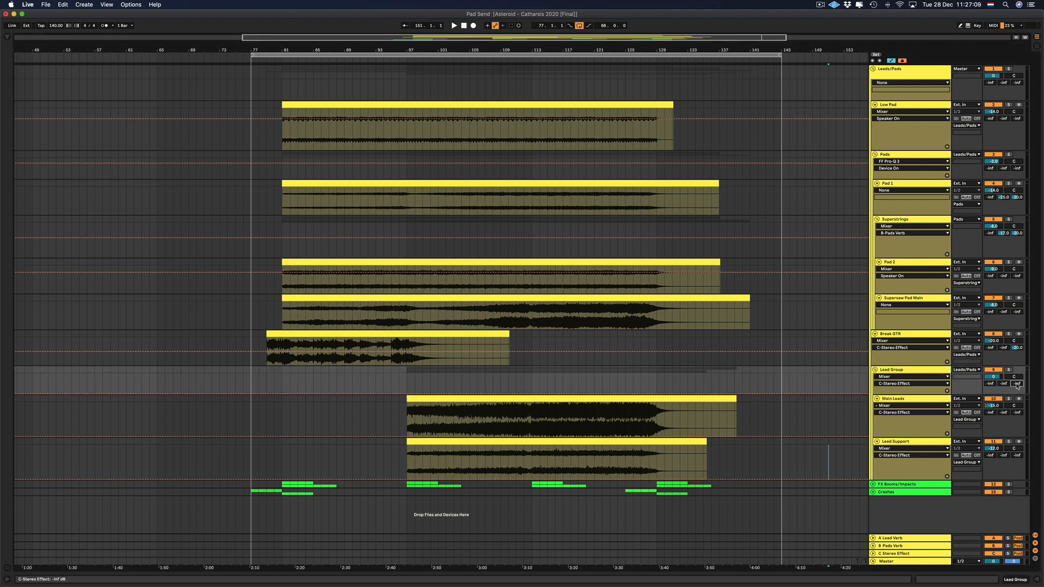
text(-20)
key(Return)
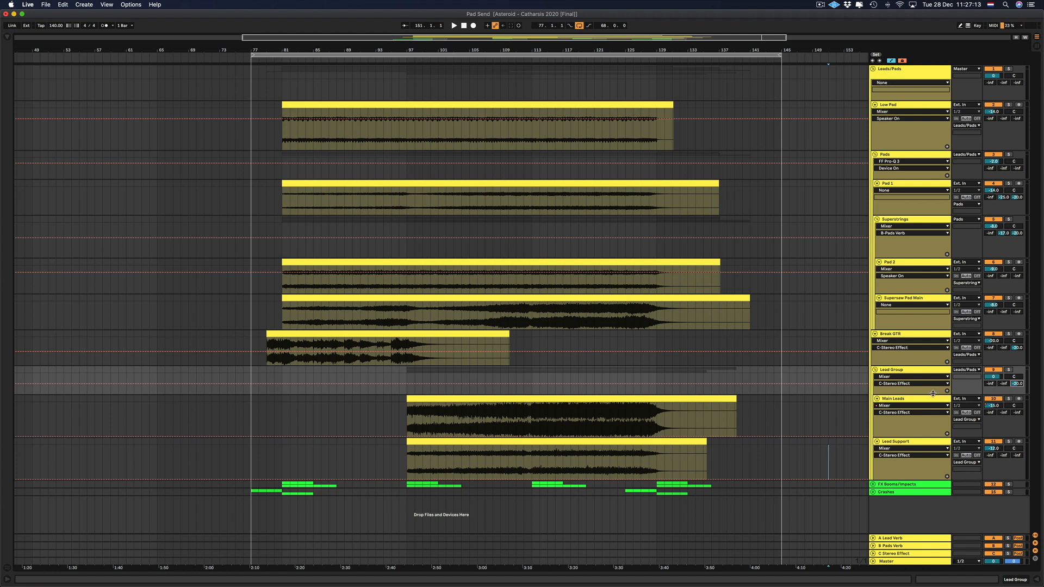
Solo the Lead Group, play from bar 97 and try its send to the A Lead Verb return at 0 dB.
click(990, 383)
click(1008, 370)
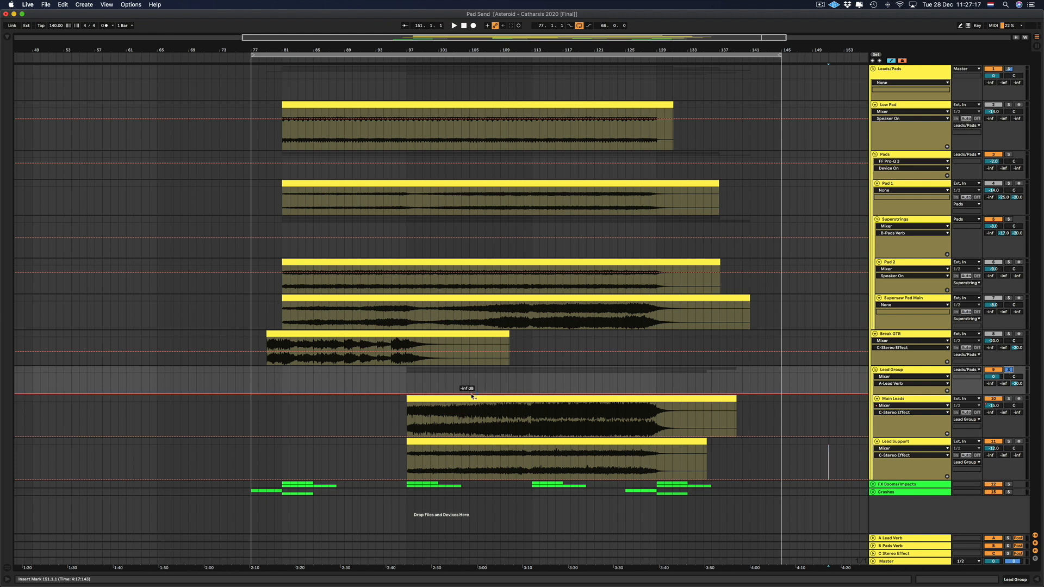
click(447, 399)
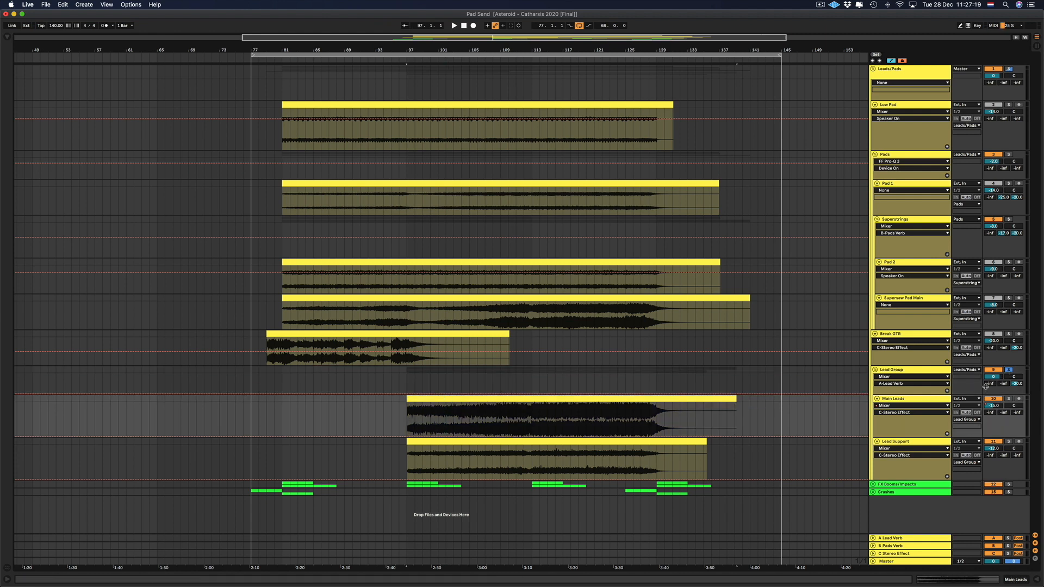
mouse_move(987, 386)
mouse_down()
mouse_move(987, 351)
mouse_move(987, 387)
mouse_up()
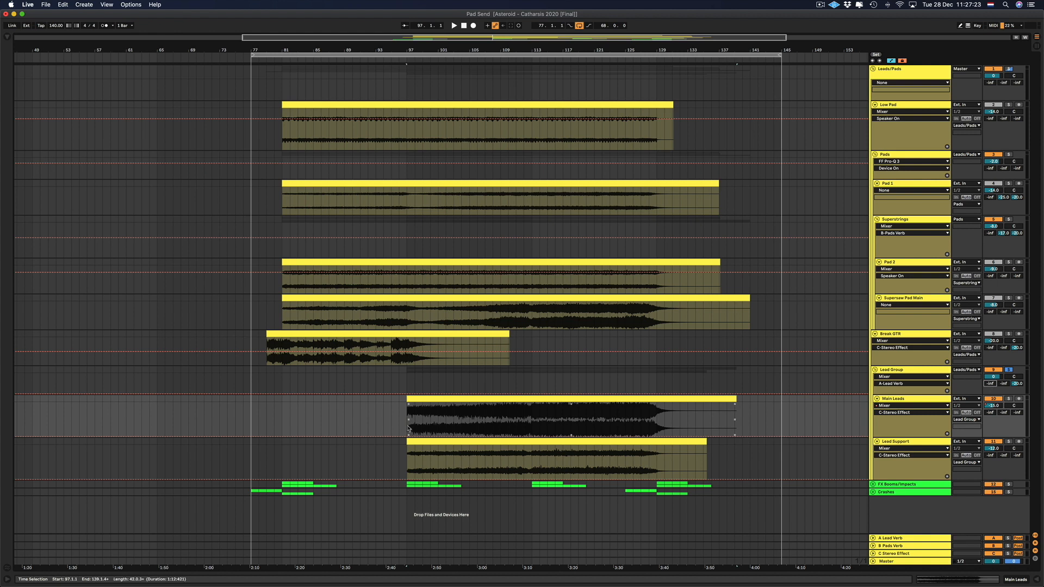
click(422, 399)
key(space)
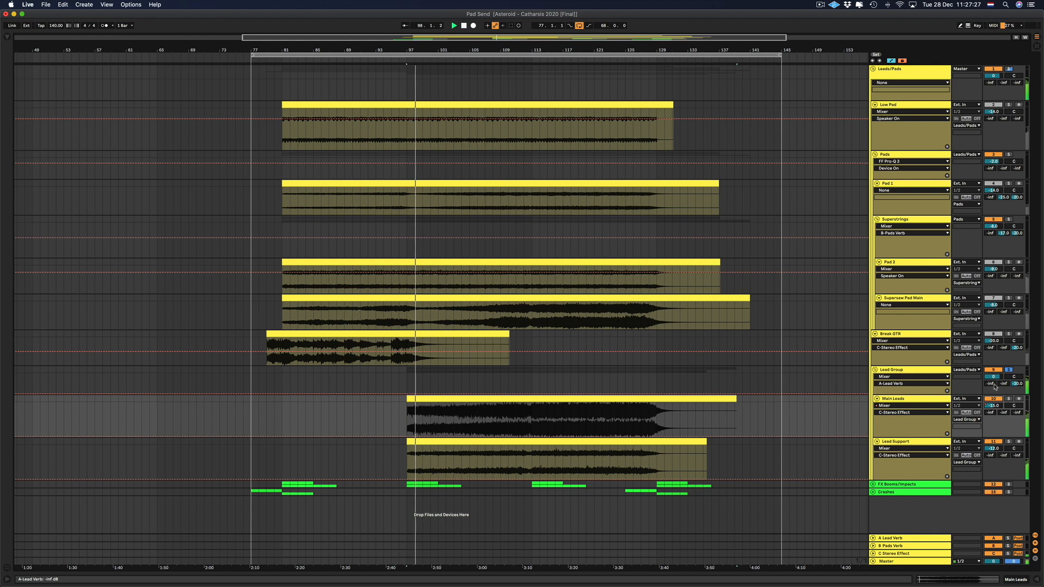
drag(995, 385, 994, 351)
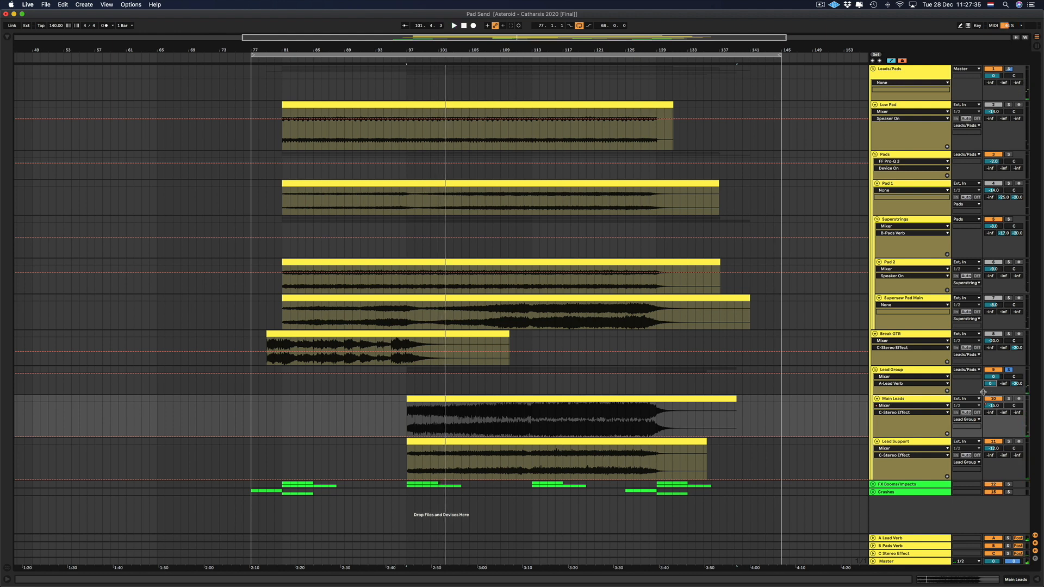
Audition the A Lead Verb return in solo with its Saturn 2 bypassed and re-enabled, then unsolo and fold the return.
click(1008, 371)
click(899, 538)
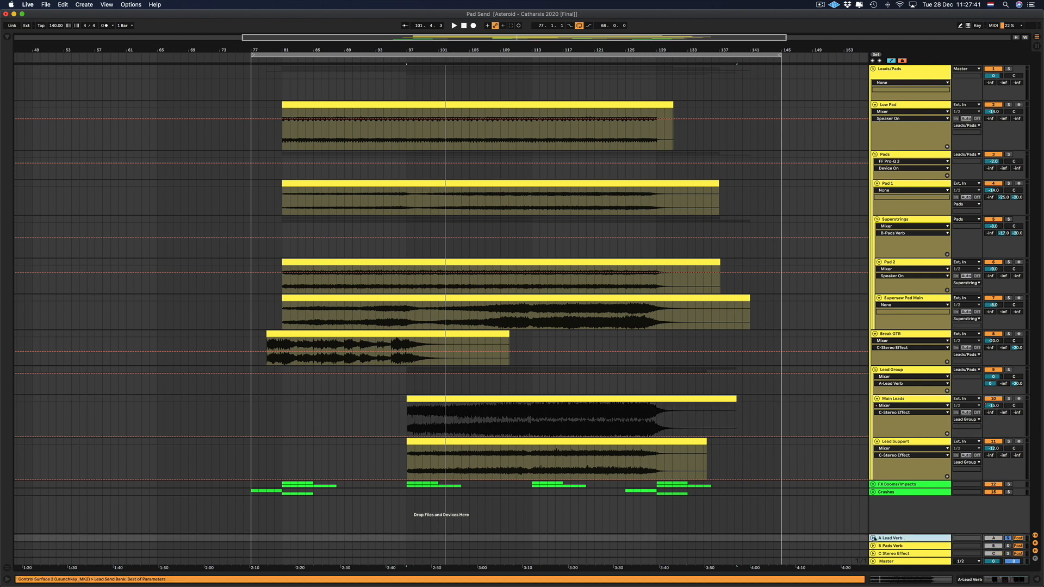
click(873, 538)
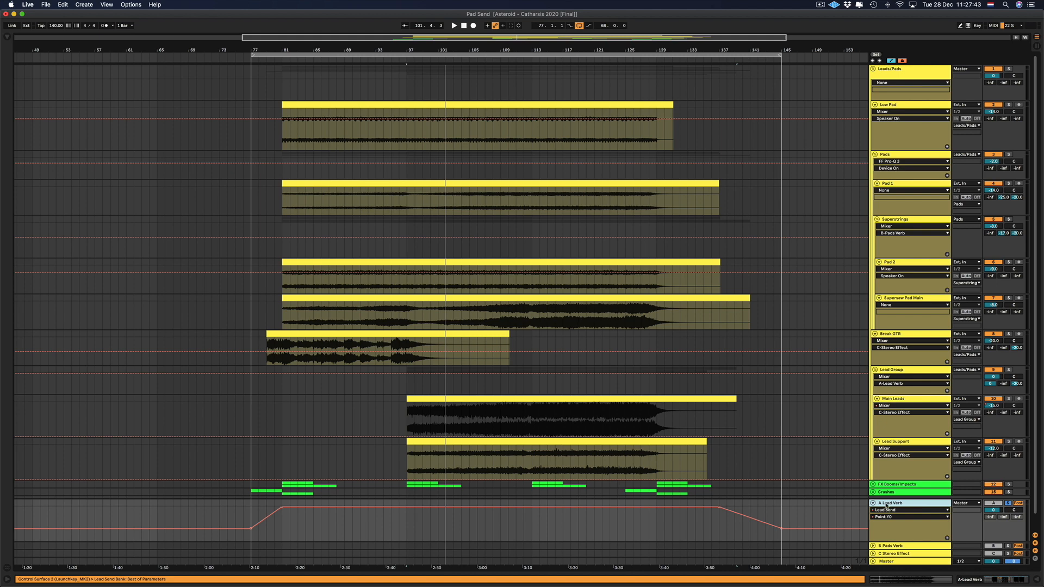
key(space)
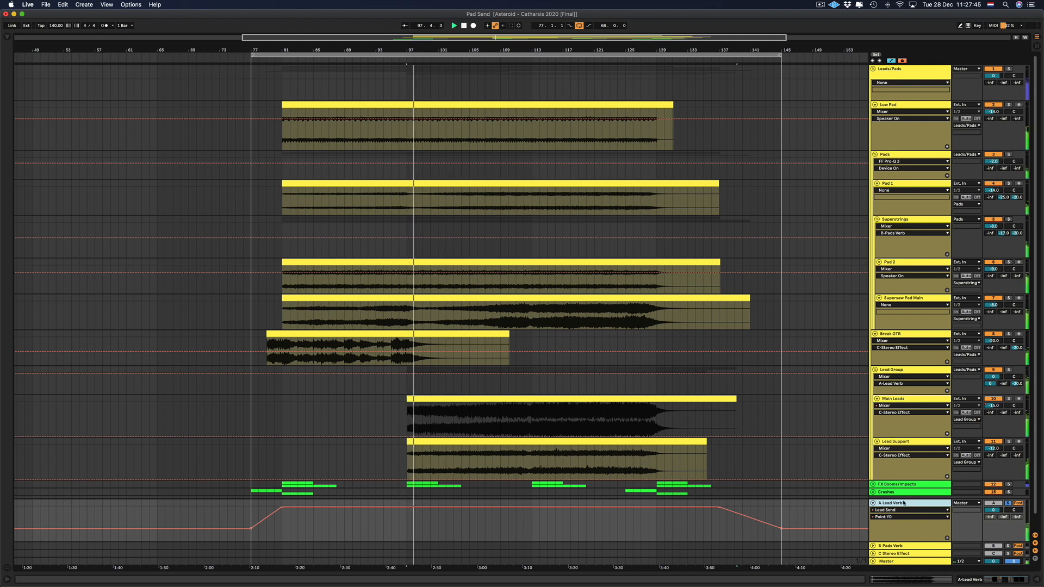
double_click(904, 503)
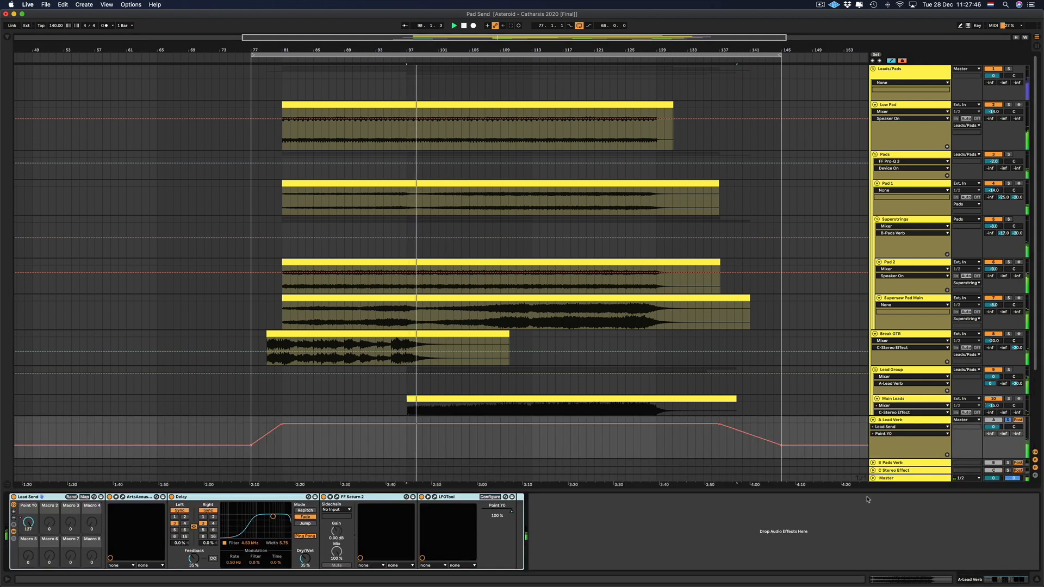
click(325, 500)
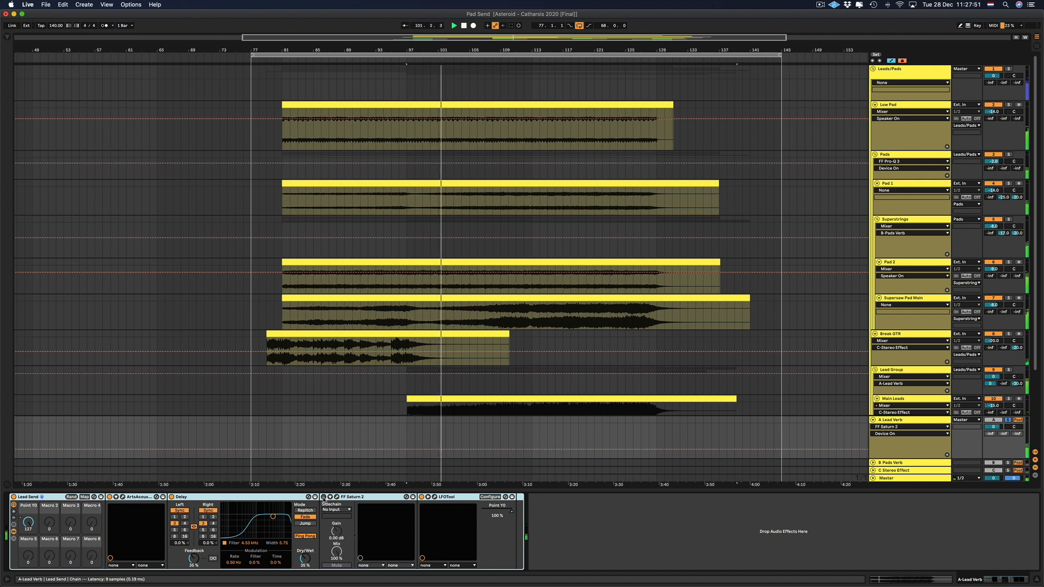
click(324, 498)
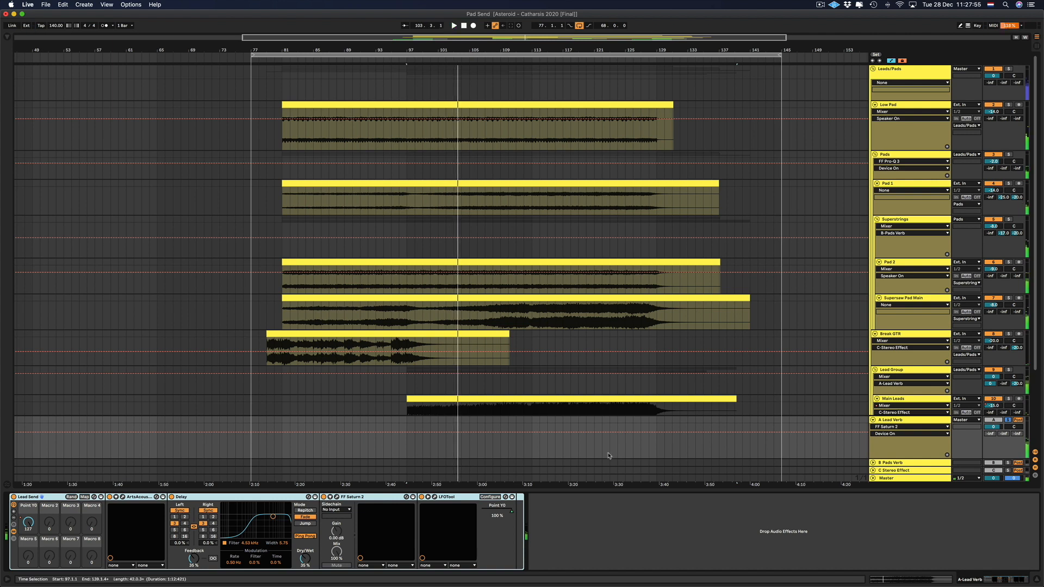
click(1008, 420)
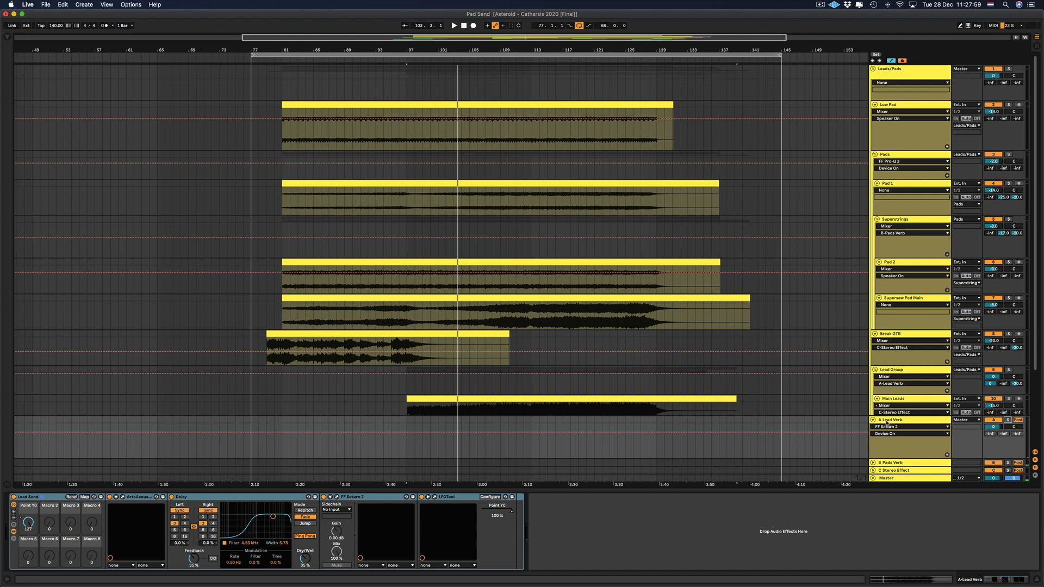
click(872, 420)
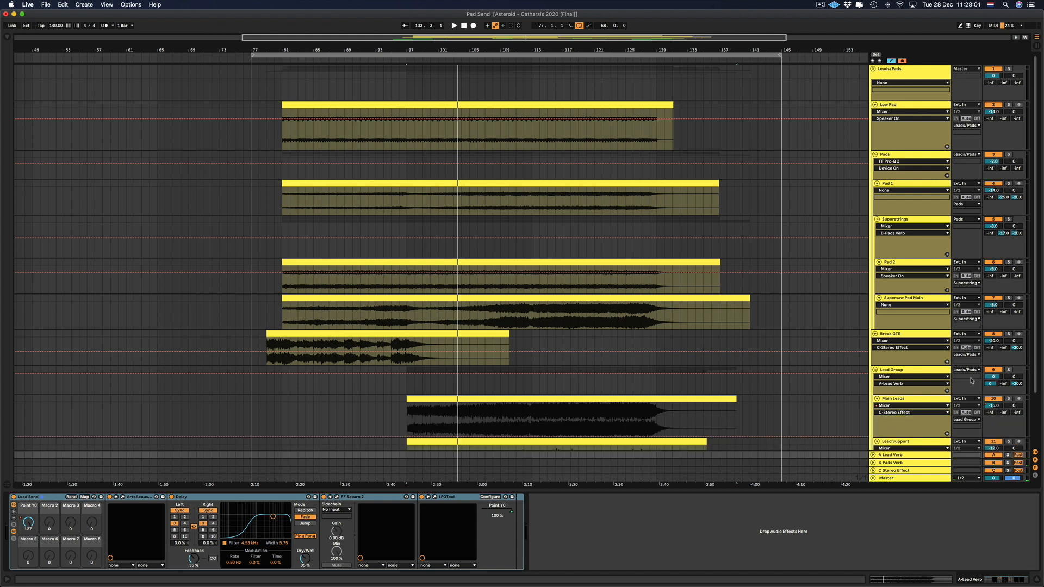
Reset the Lead Group's A Lead Verb send, then raise it to about -16.6 dB while playing the full mix from bar 97.
click(1009, 370)
click(1008, 382)
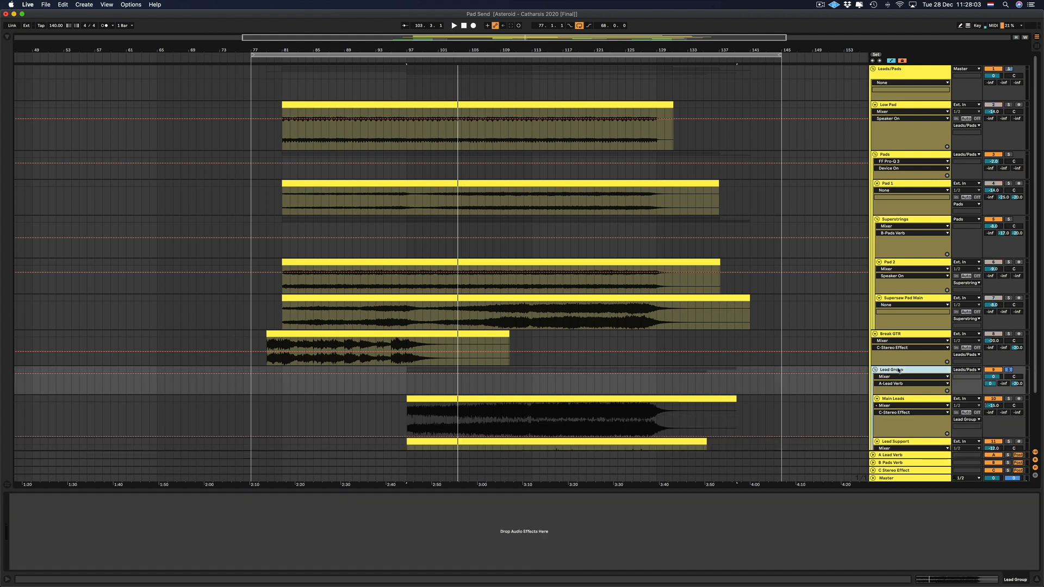
double_click(990, 384)
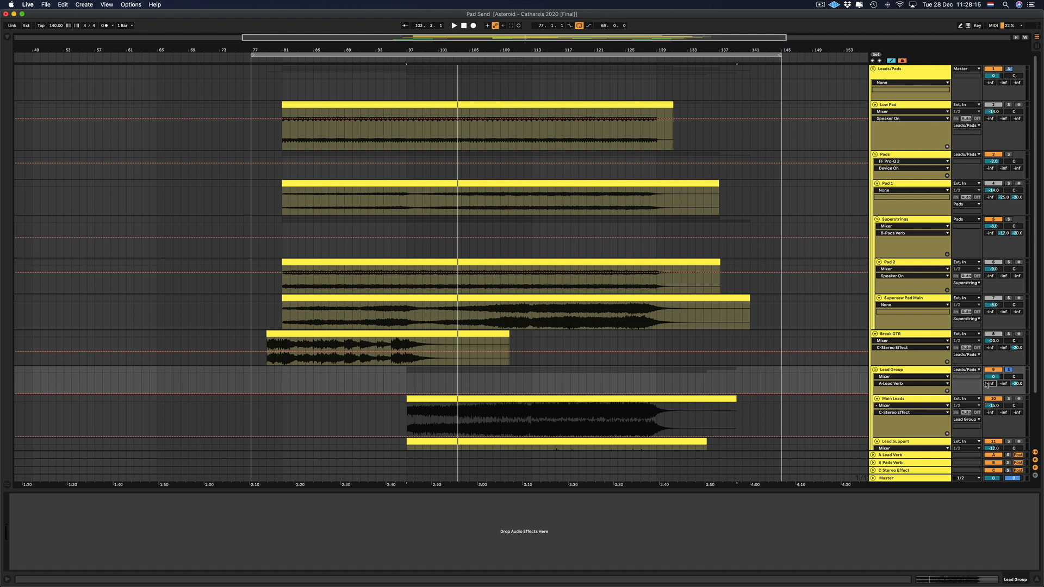
click(1008, 371)
key(space)
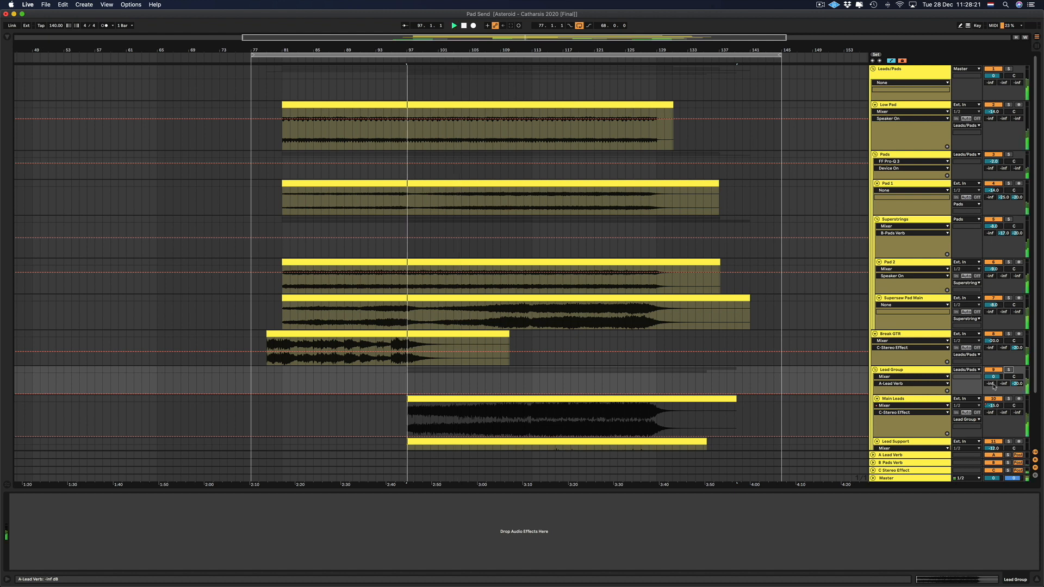
mouse_move(994, 386)
mouse_down()
mouse_move(994, 355)
mouse_move(993, 387)
mouse_up()
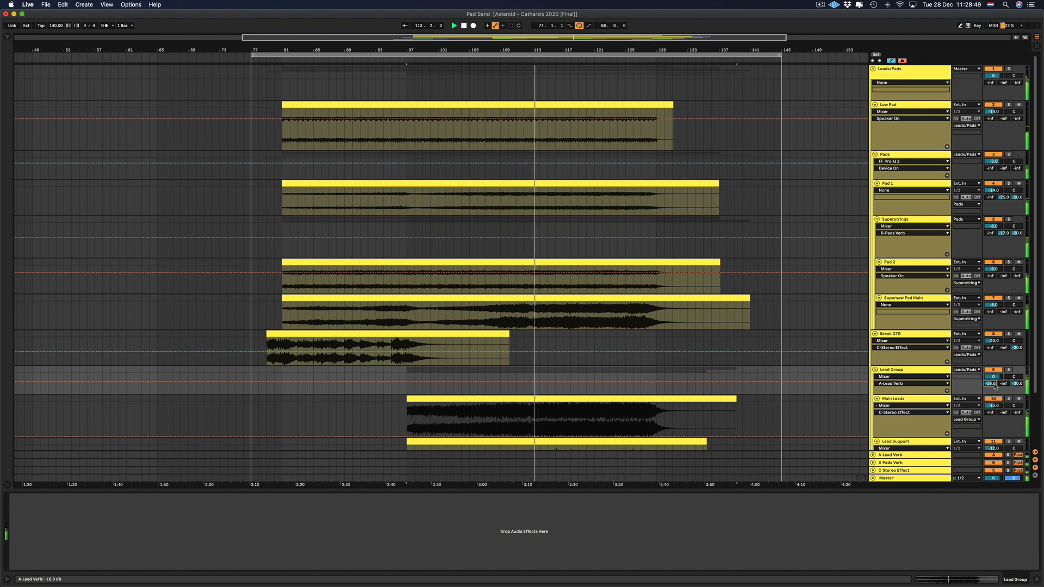
mouse_move(994, 385)
mouse_down()
mouse_move(993, 363)
mouse_move(994, 384)
mouse_up()
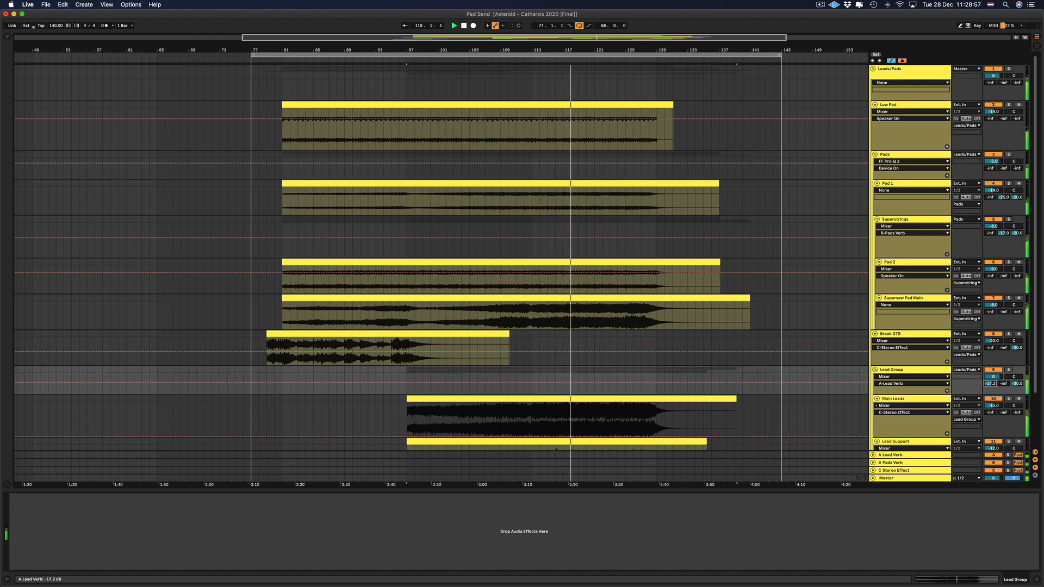
drag(994, 385, 994, 388)
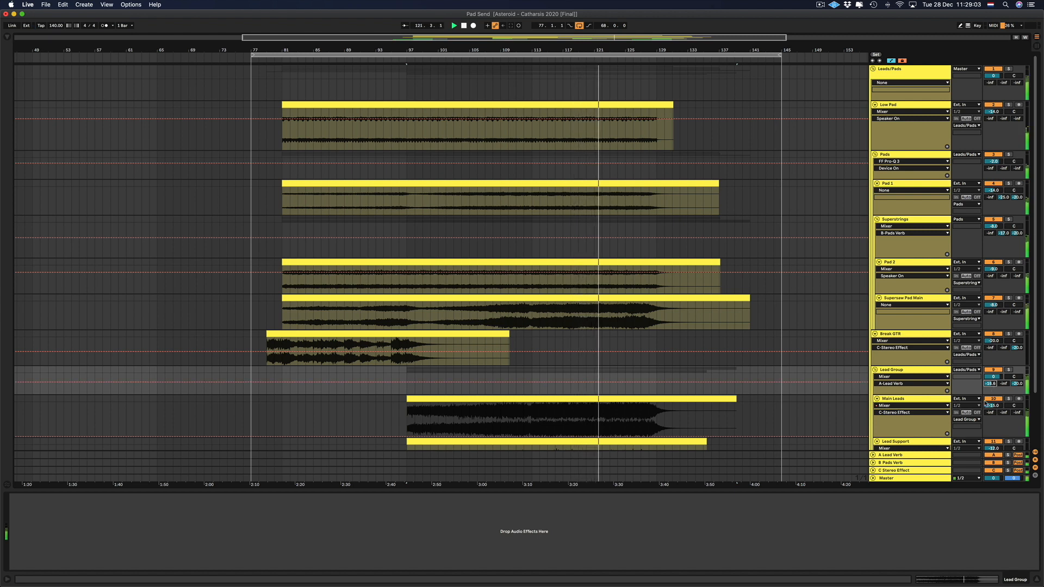
Raise the Superstrings group's send to the B Pads Verb return to about -15 dB and show the A Lead Verb return's devices.
drag(1003, 233, 1003, 228)
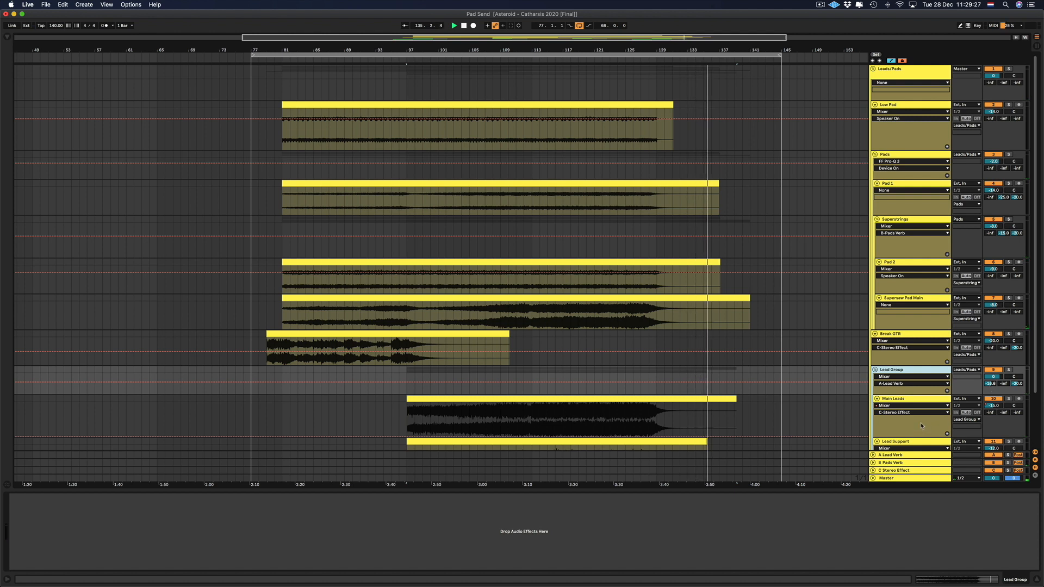
click(914, 458)
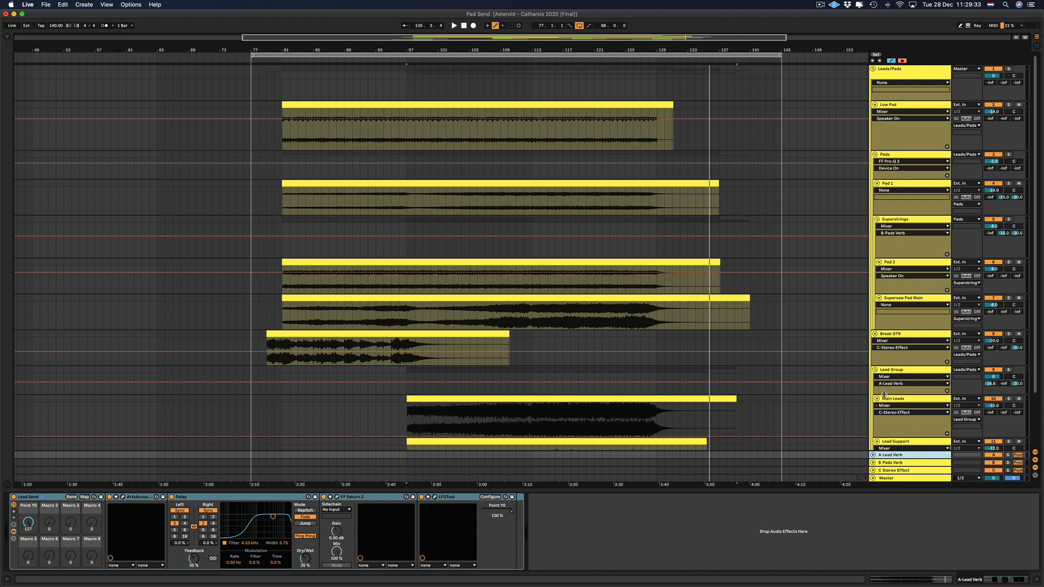
Select the Main Leads track and show its channel in the Session View mixer.
click(901, 401)
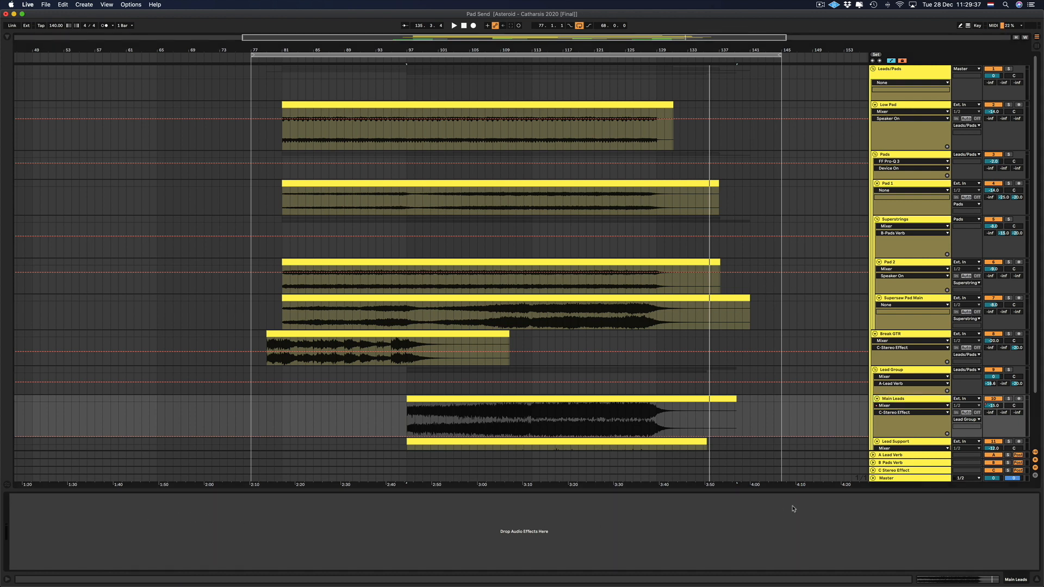
click(920, 399)
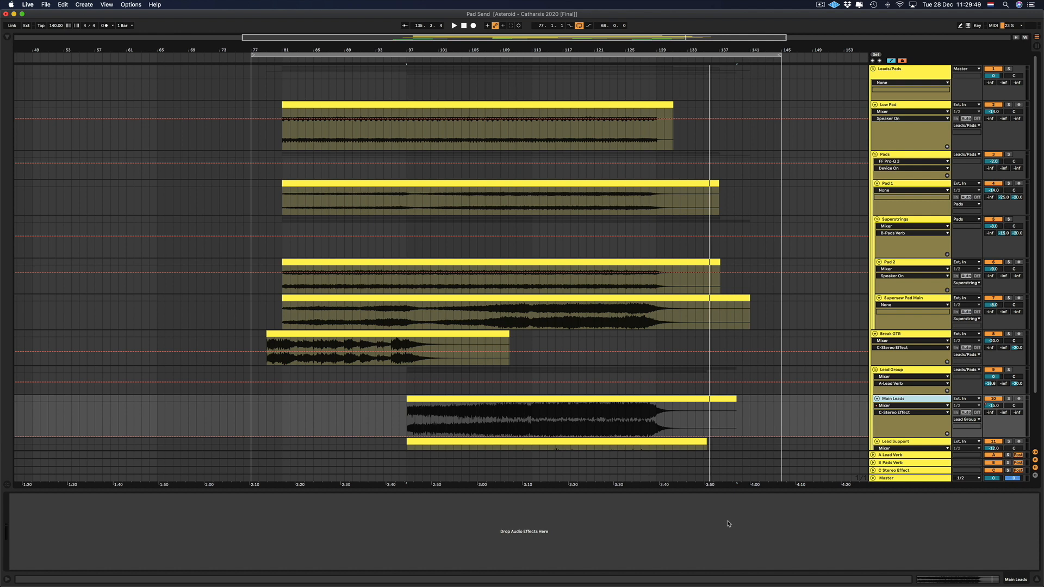
click(1036, 45)
click(376, 45)
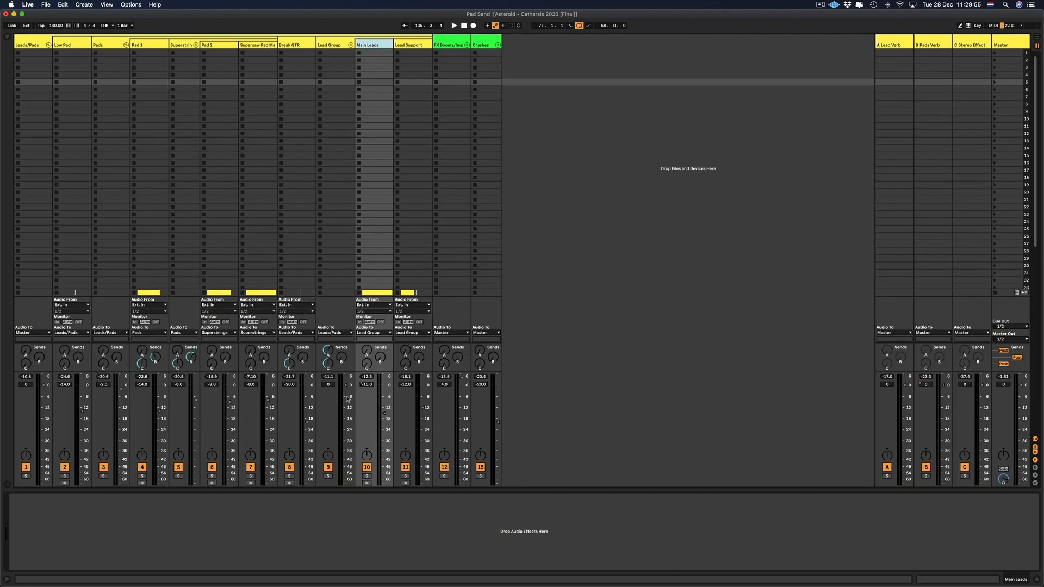
Compare the device chains on the A Lead Verb, B Pads Verb and C Stereo Effect returns.
click(898, 45)
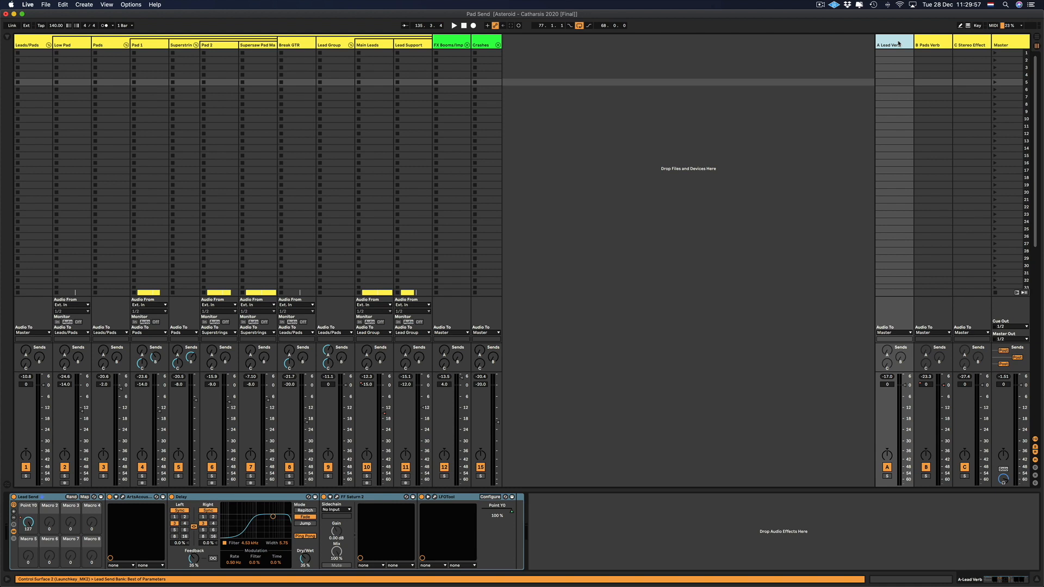
click(933, 44)
click(895, 45)
click(920, 45)
click(963, 44)
click(897, 46)
click(968, 46)
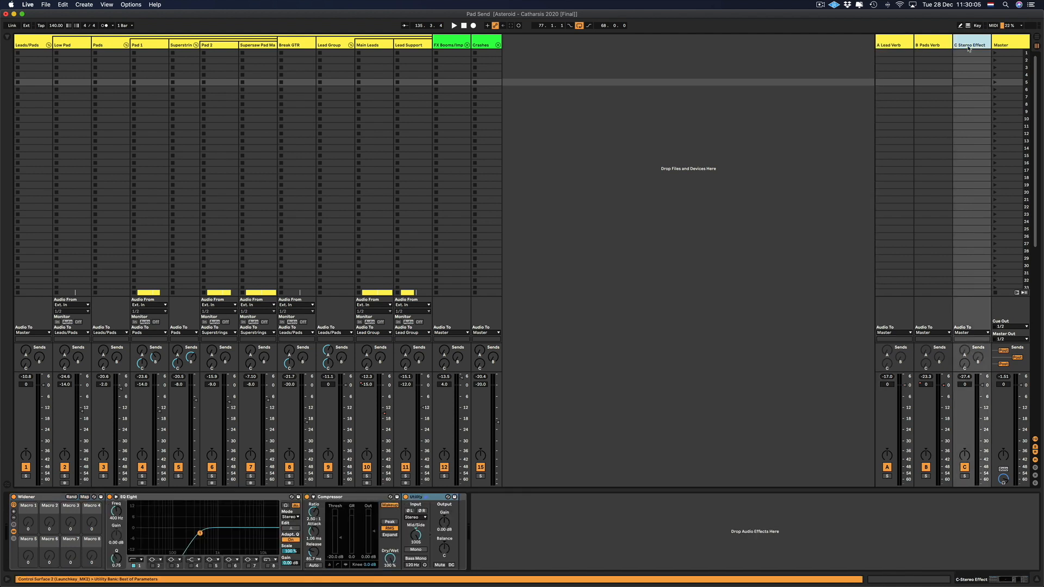
scroll(968, 48, down, 1)
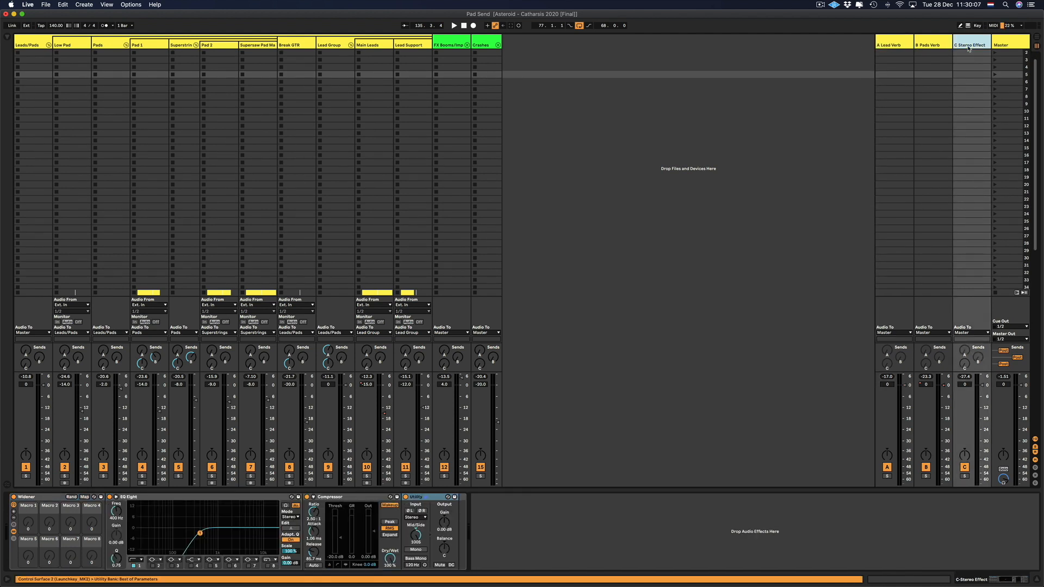
scroll(968, 48, up, 1)
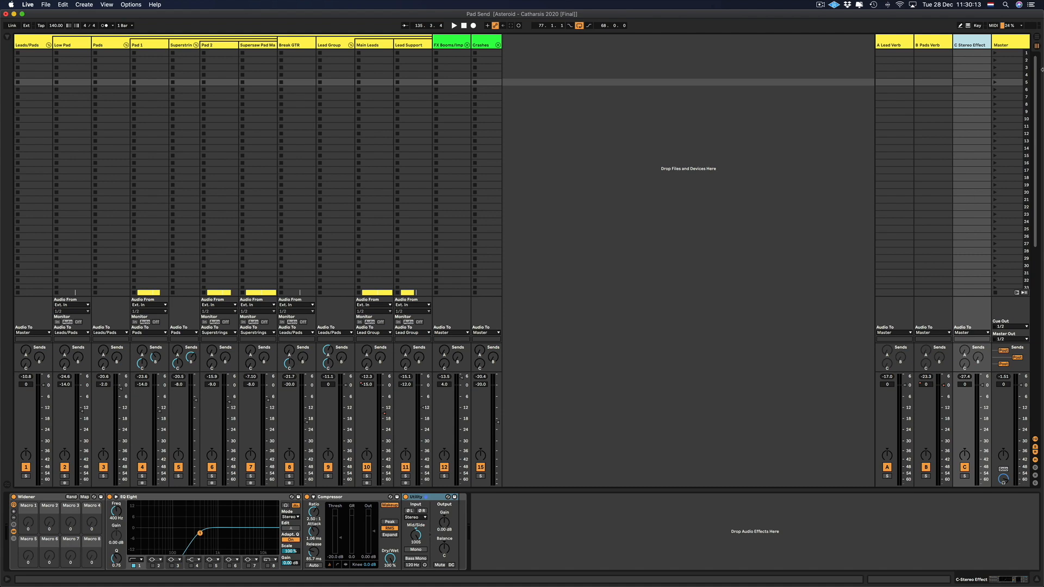
Return to the Arrangement View and hide the device detail area to give the tracks more room.
click(1038, 37)
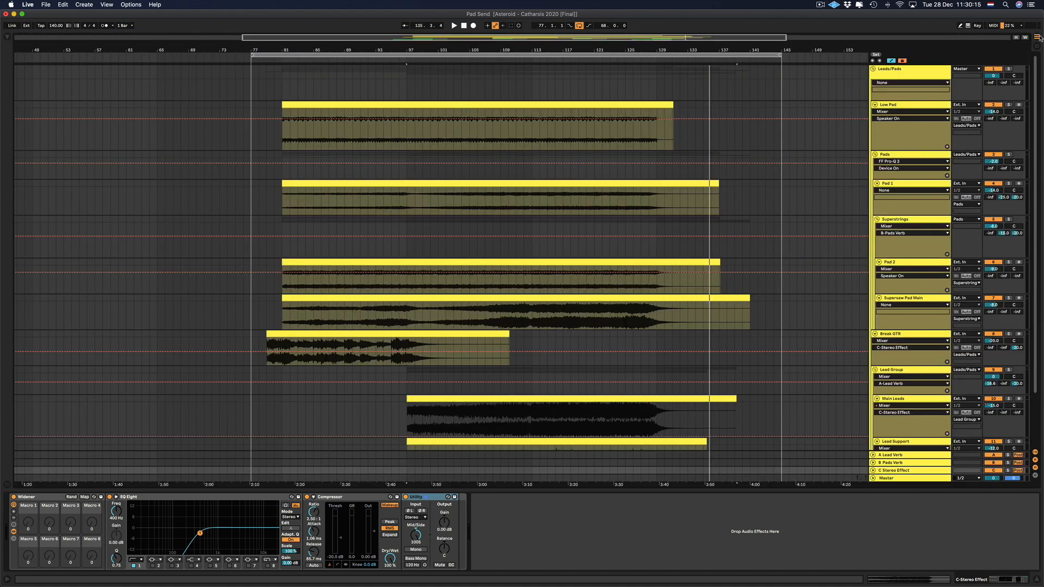
scroll(692, 221, down, 1)
scroll(692, 220, down, 2)
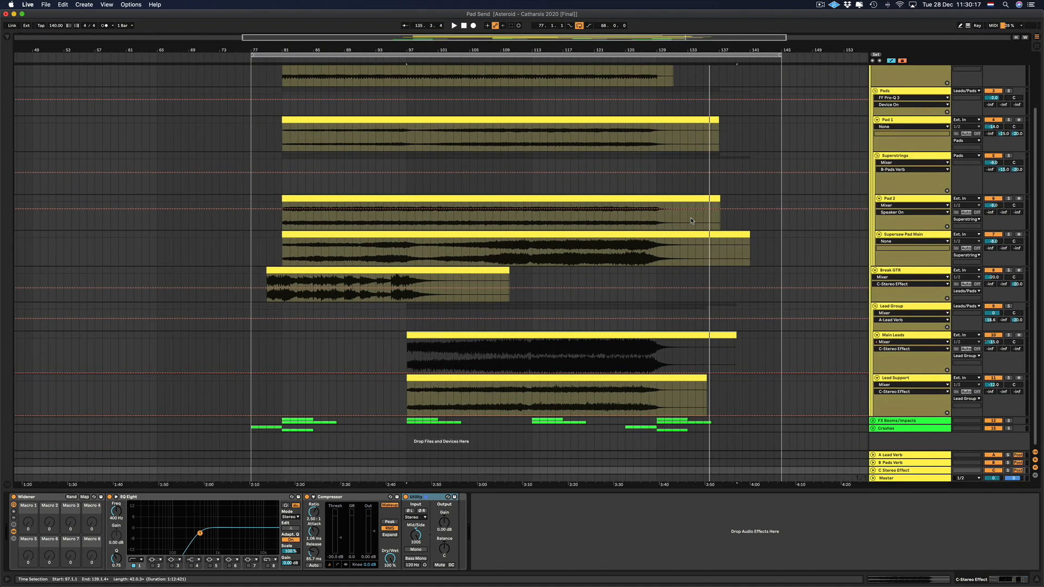
scroll(691, 221, up, 3)
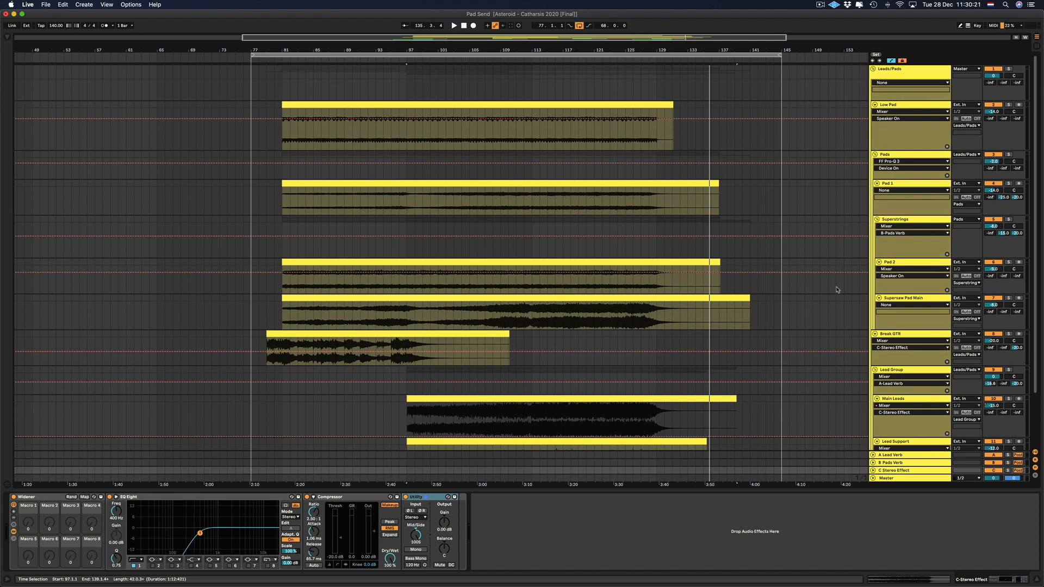
scroll(836, 290, down, 3)
click(1037, 580)
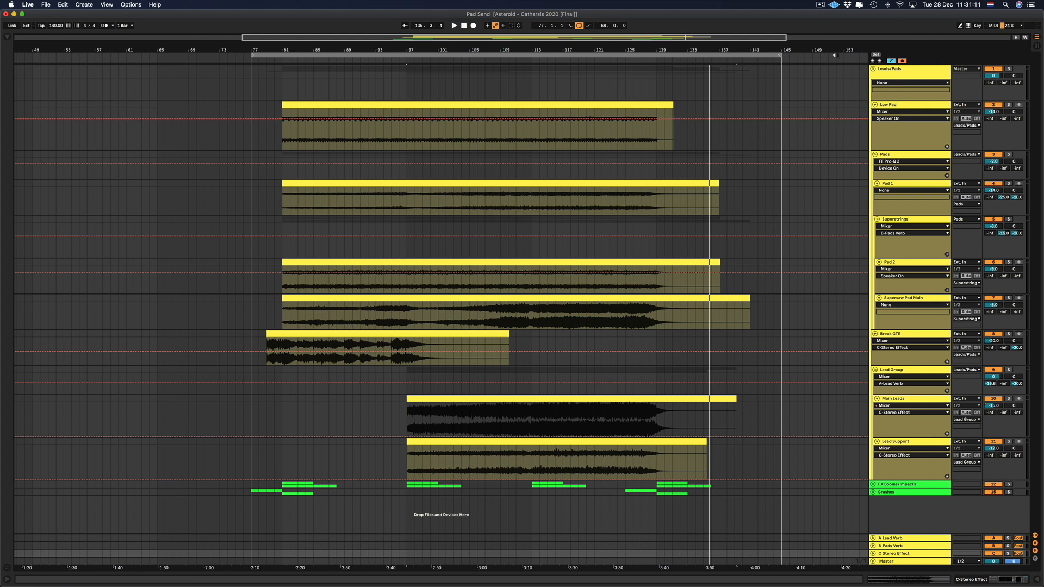
click(821, 6)
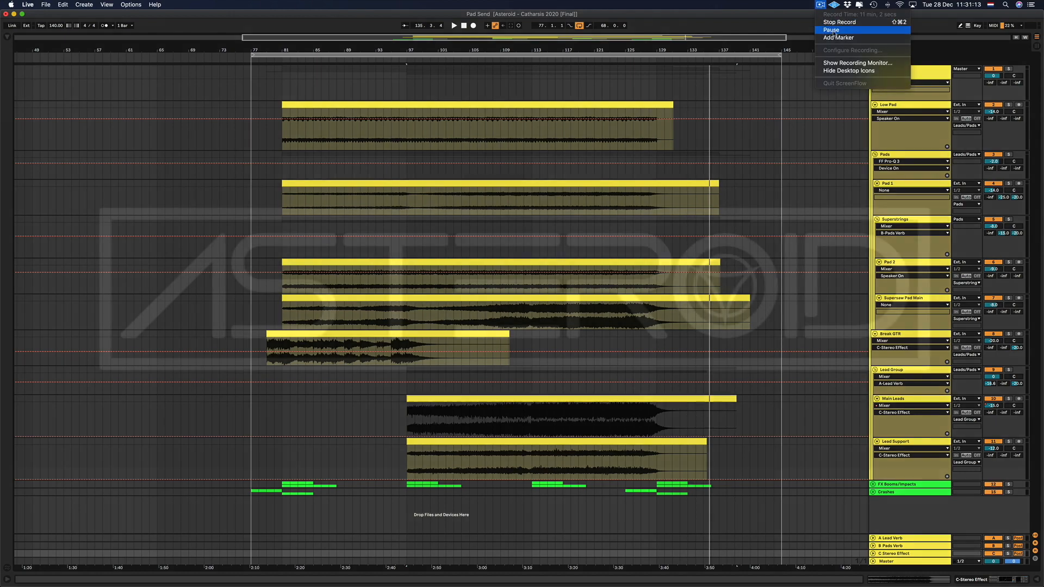